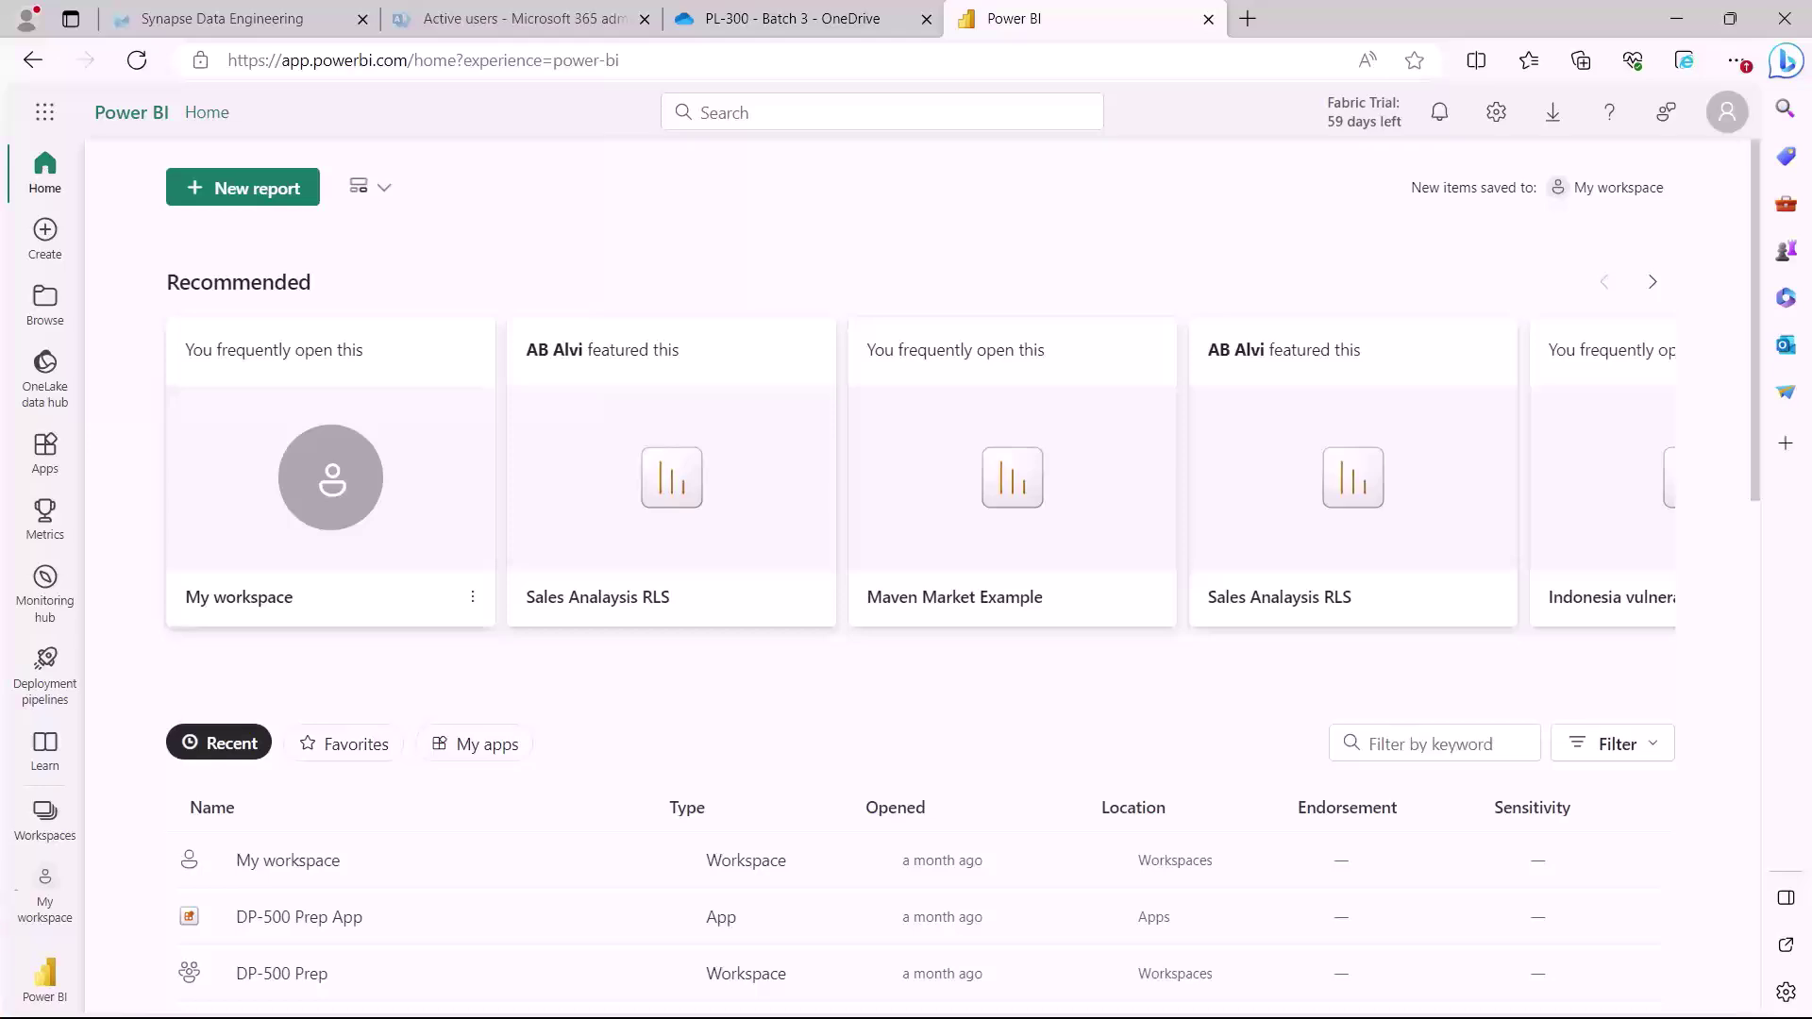
left_click_drag(3, 783, 96, 949)
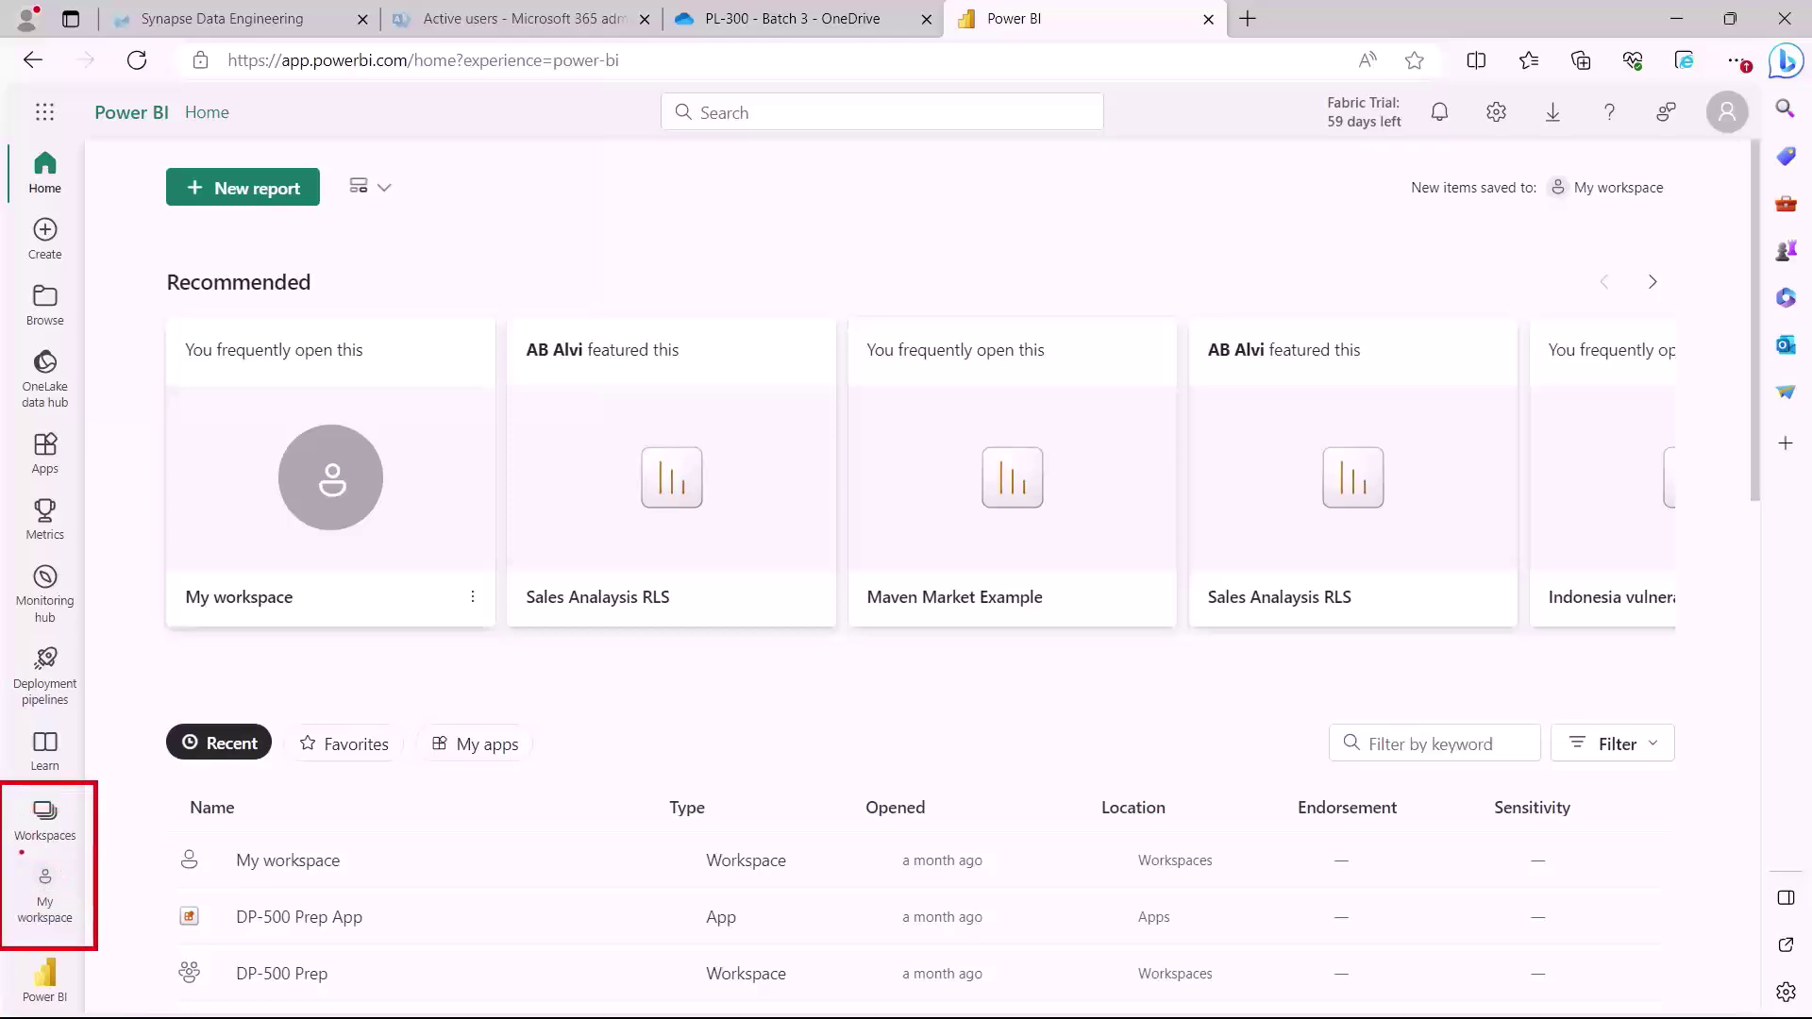
left_click_drag(15, 849, 60, 847)
left_click_drag(19, 929, 78, 929)
key("Escape")
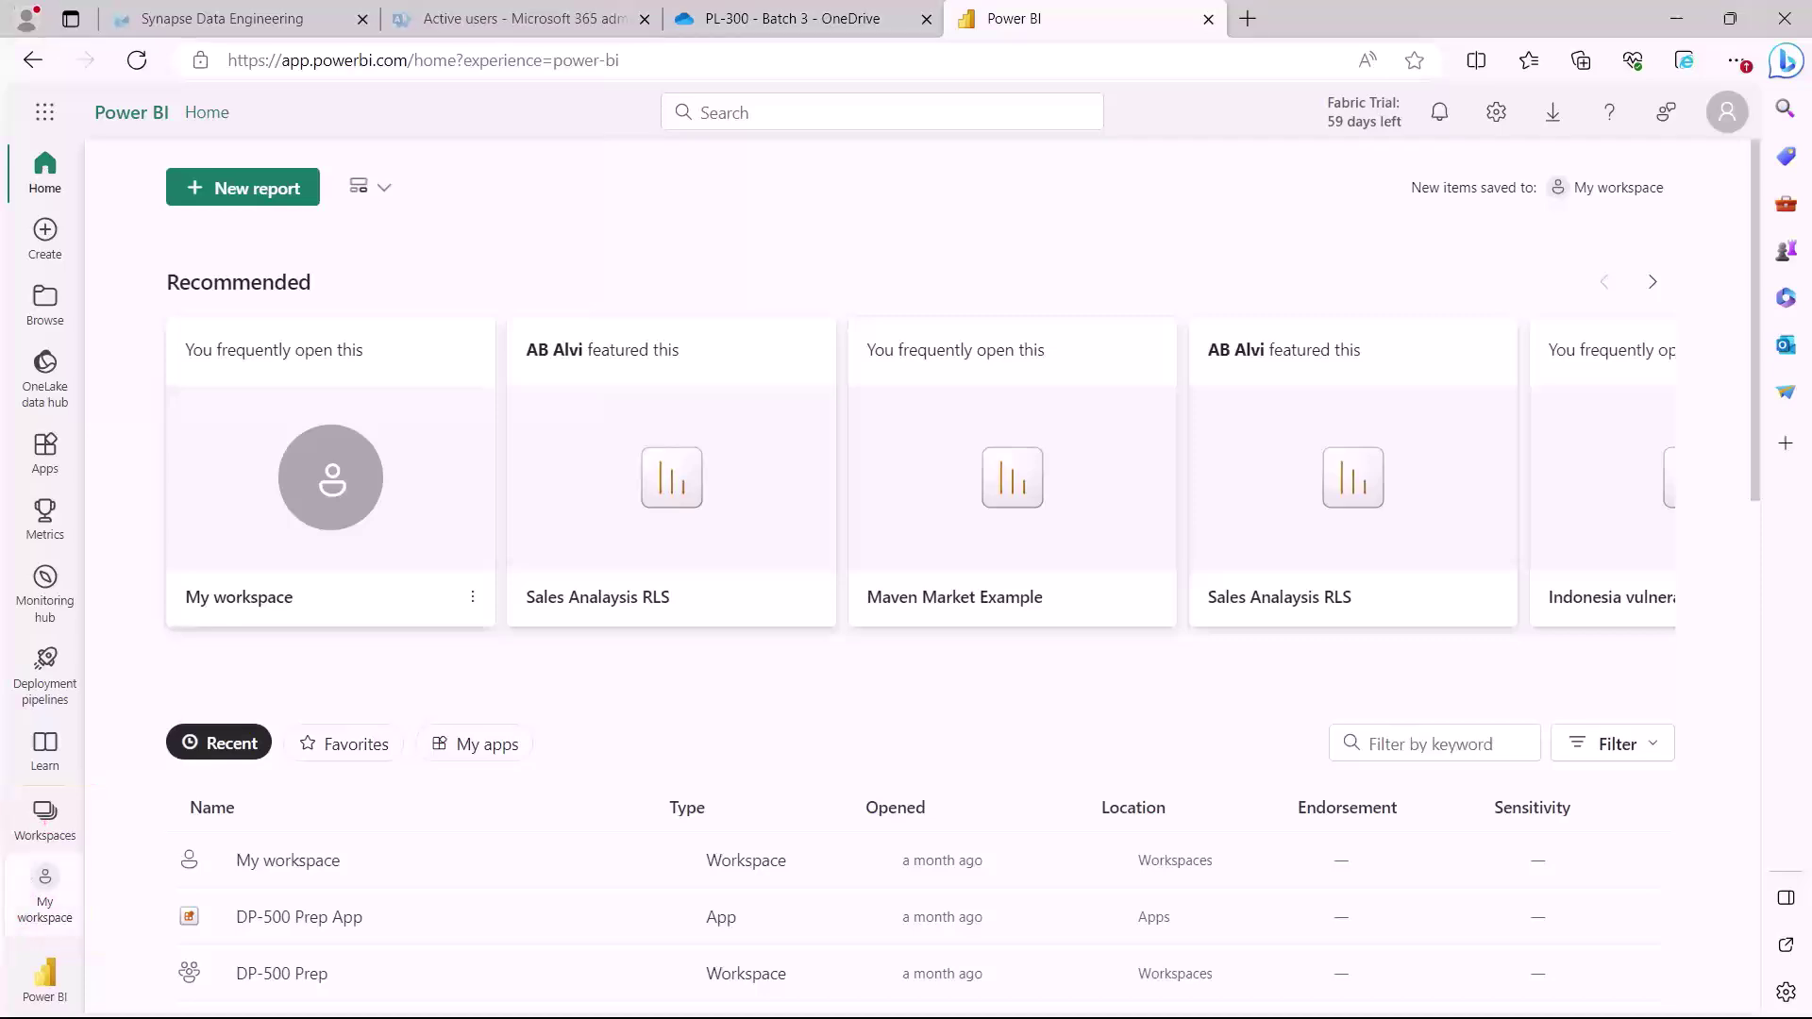
- Open My workspace and look over the items it contains
left_click(42, 904)
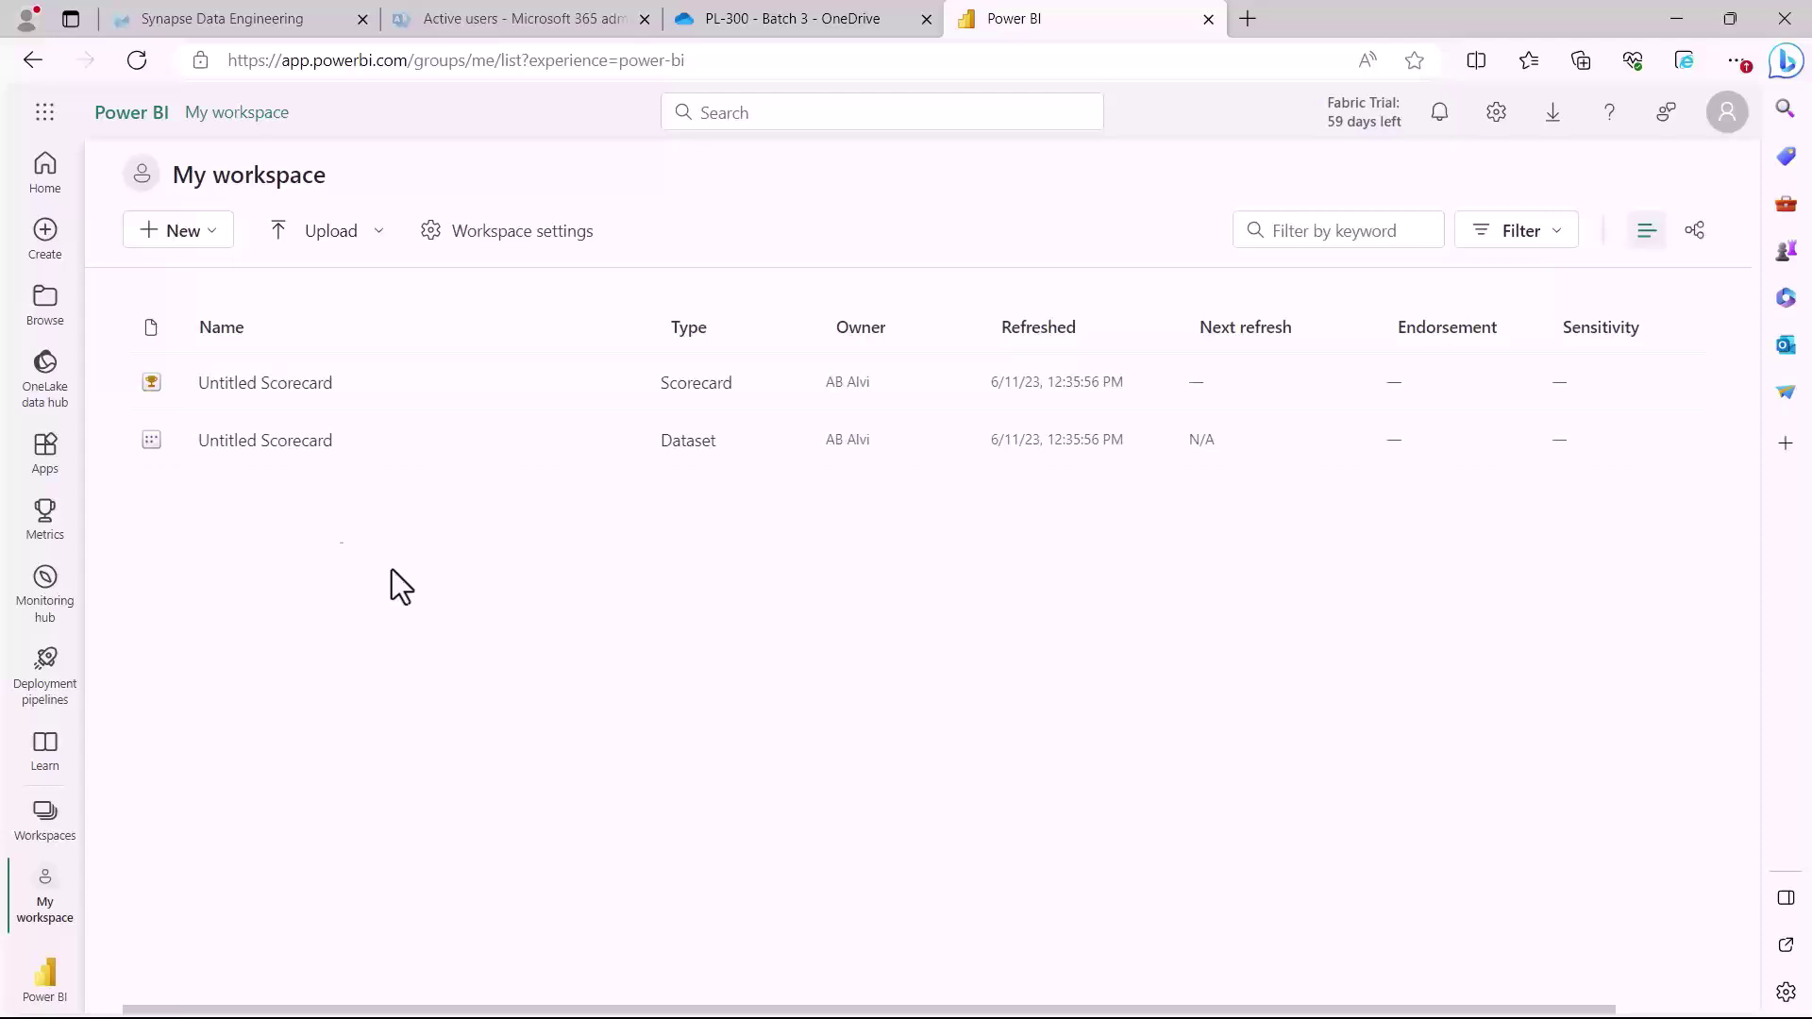
mouse_move(103, 288)
left_mouse_down()
mouse_move(552, 473)
mouse_move(1407, 528)
left_mouse_up()
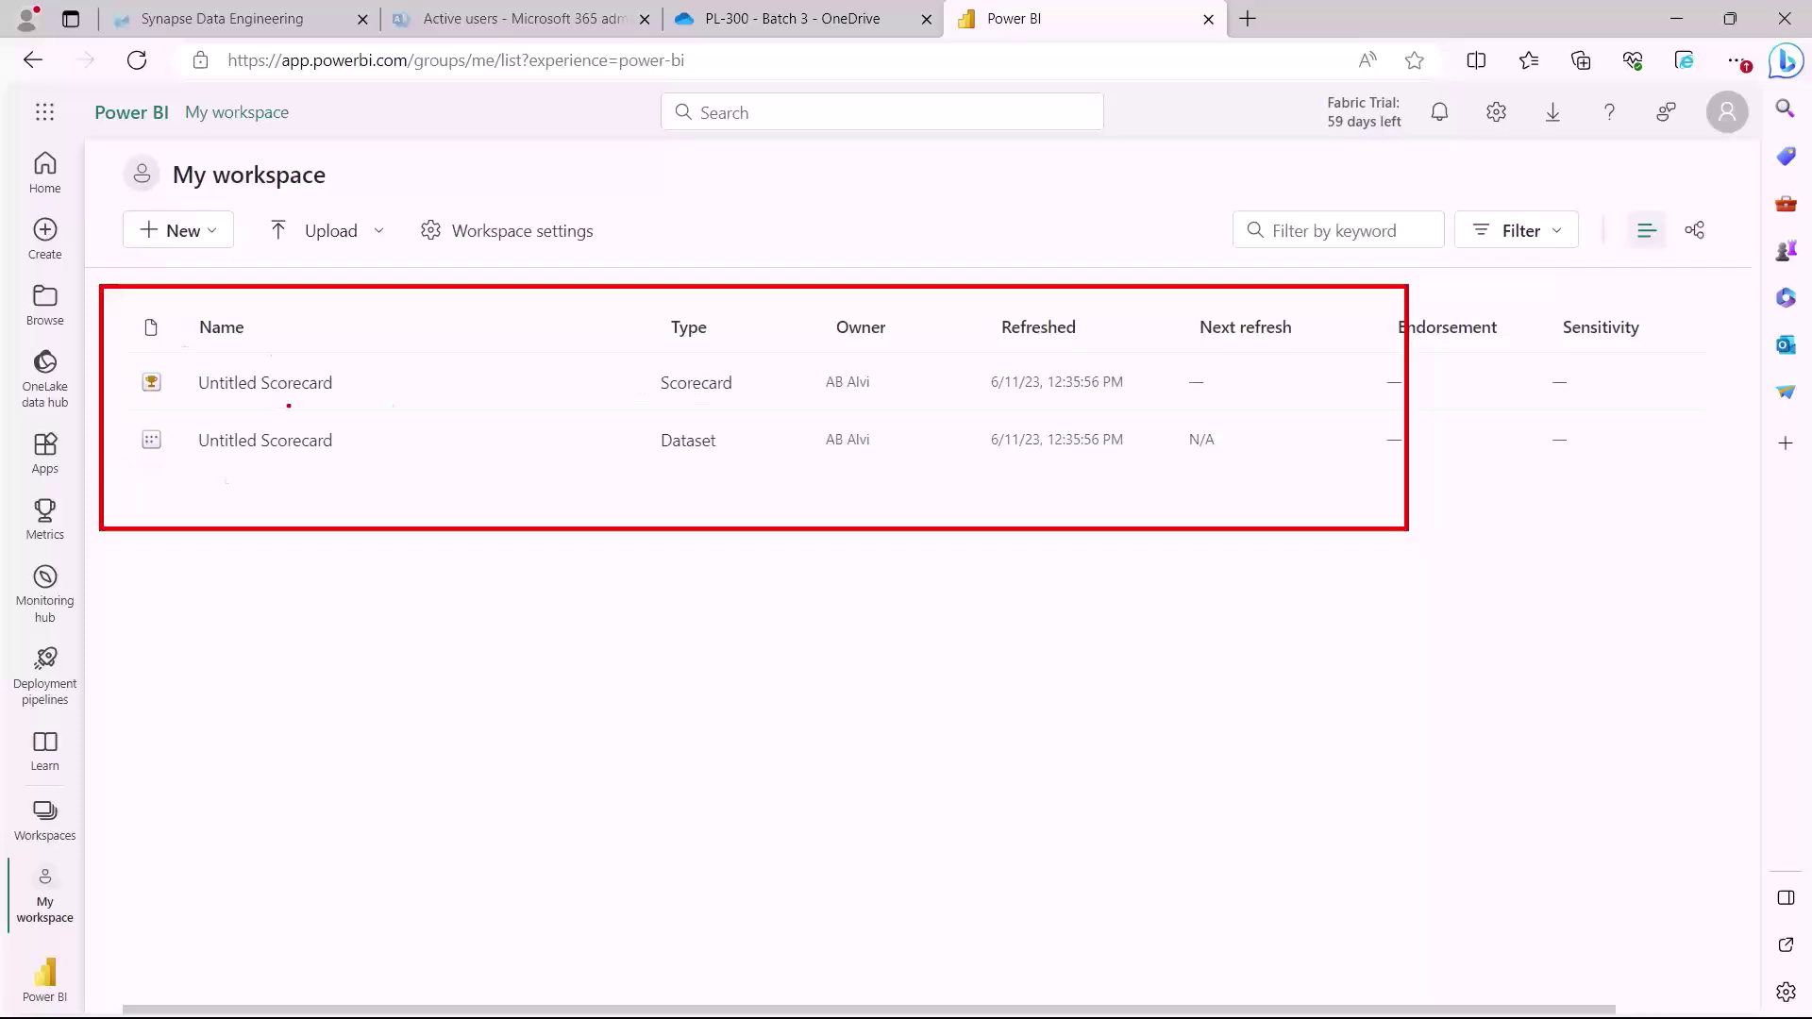
key("Escape")
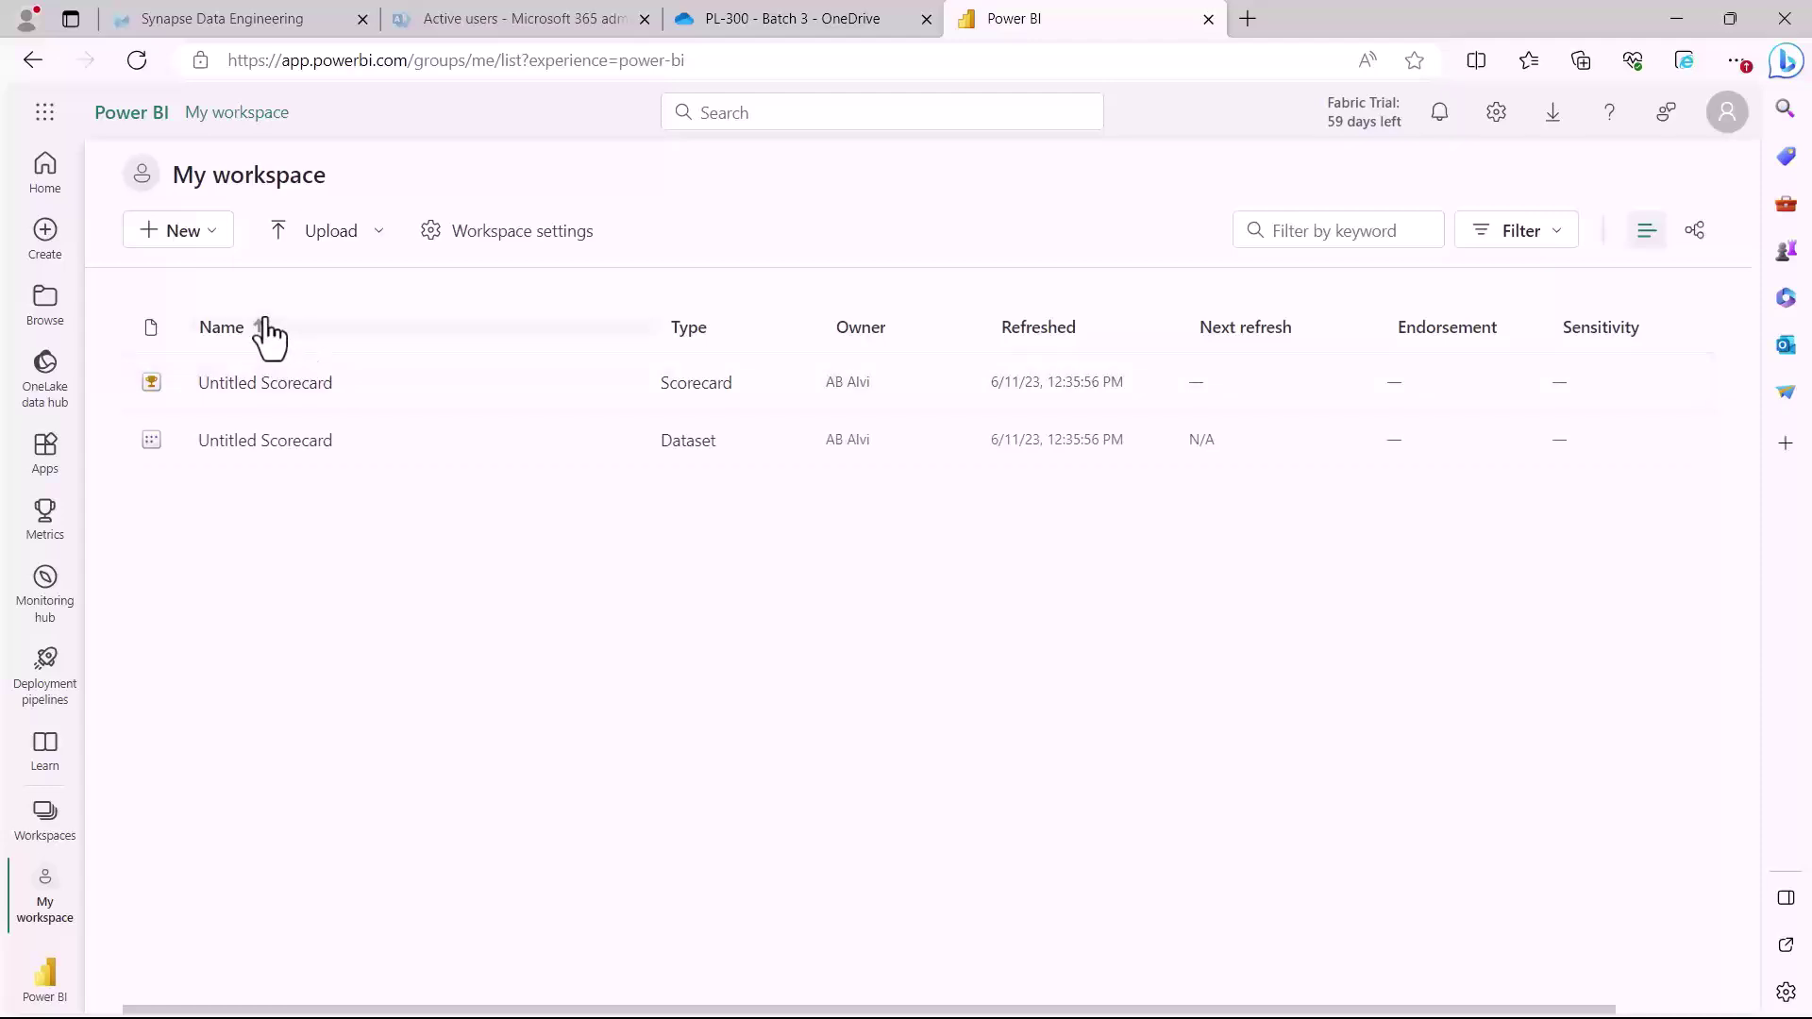
- Look through the item types that can be created in My workspace, including the full list of additional options, and return to the workspace
left_click(209, 238)
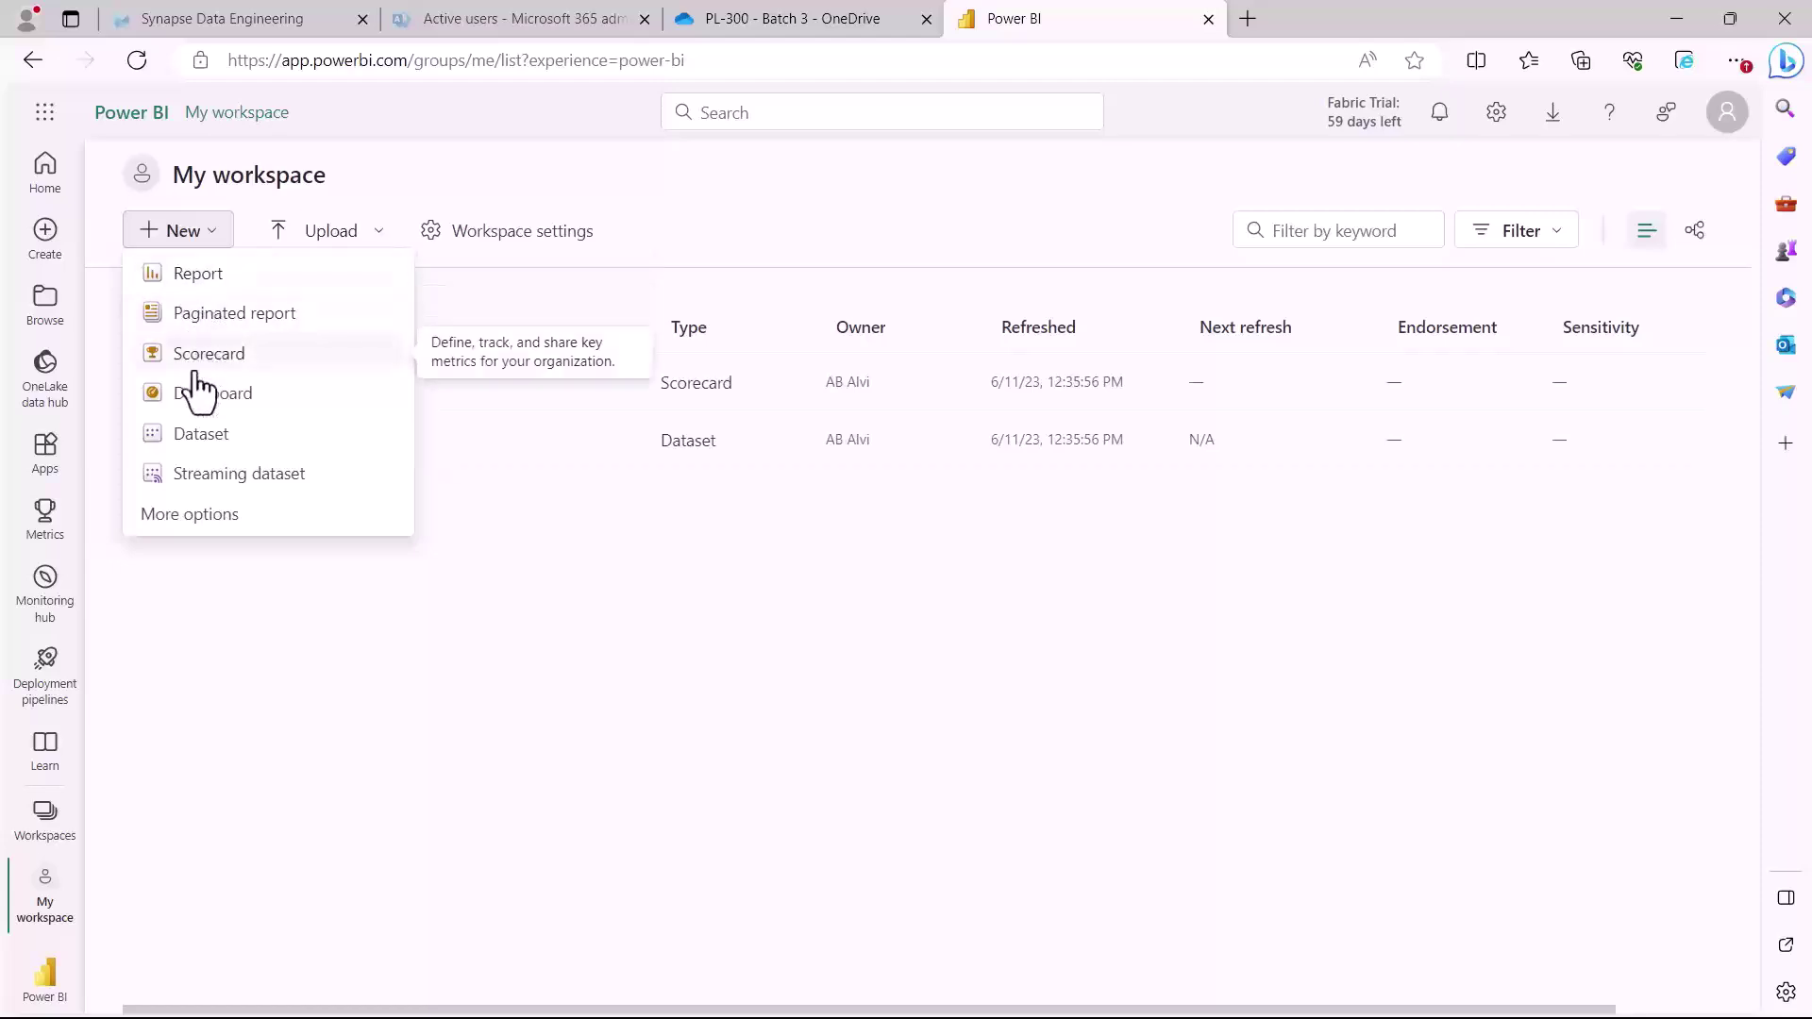
left_click(184, 517)
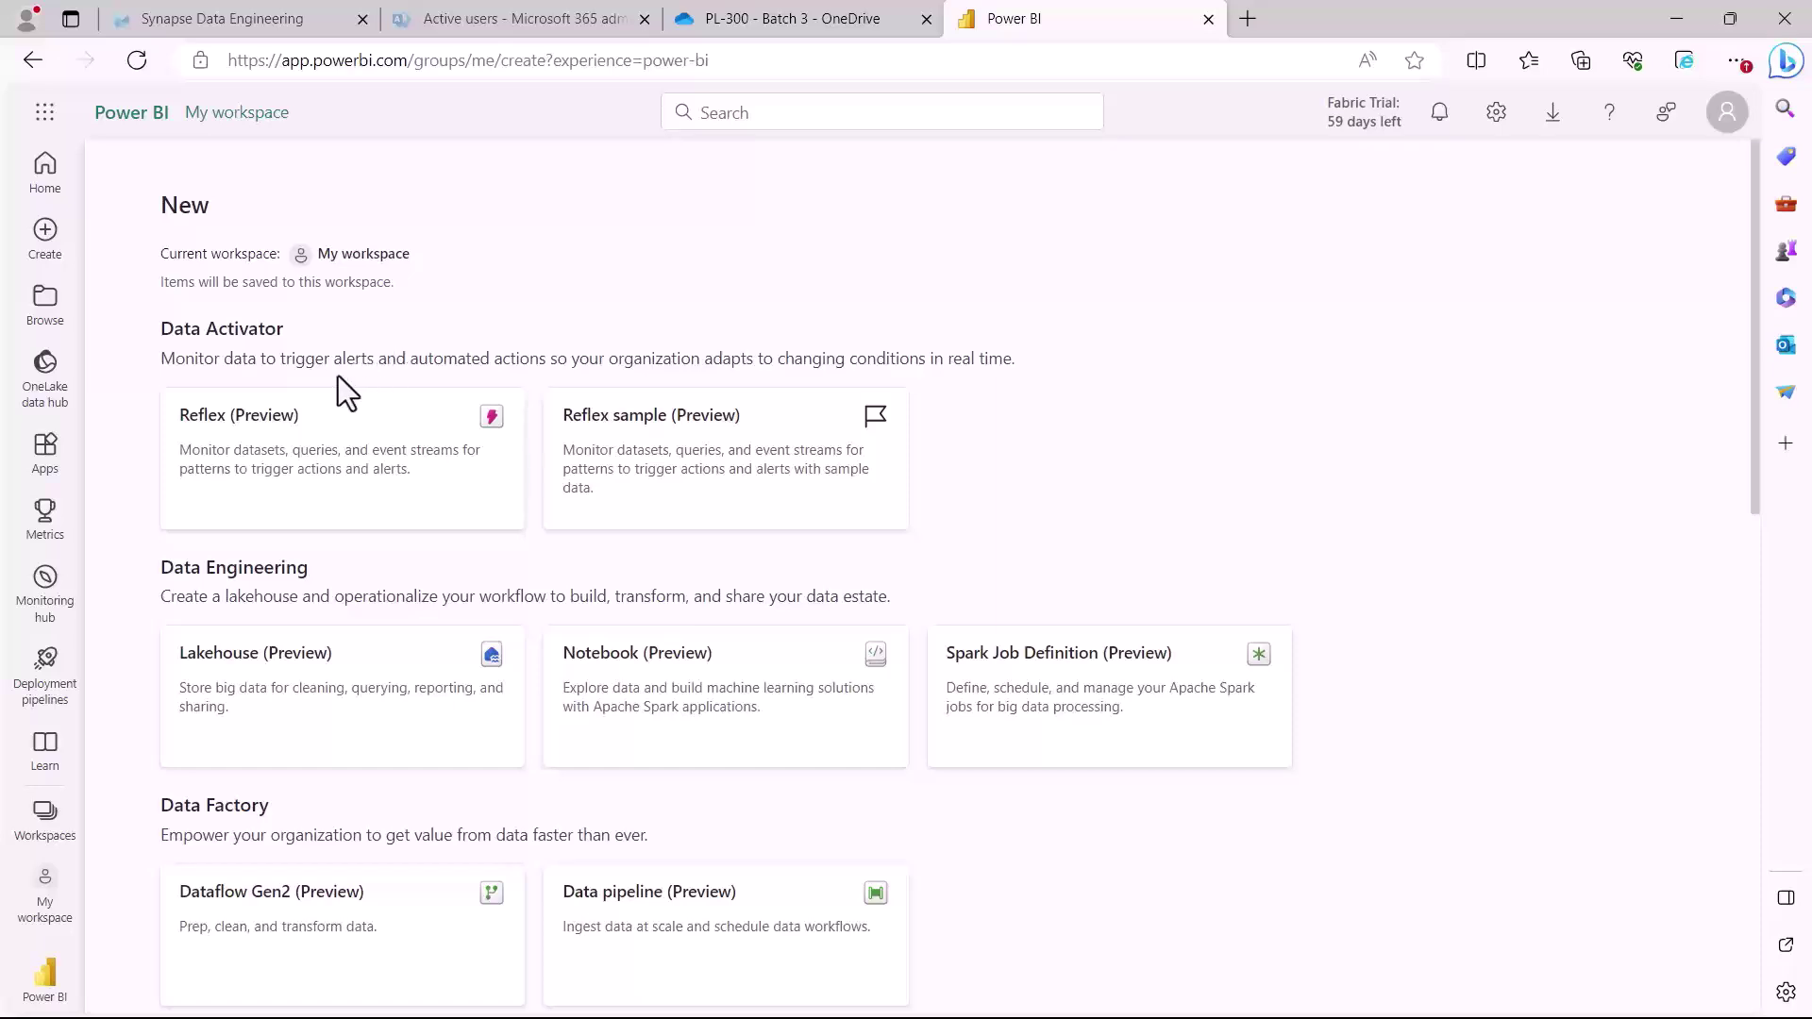
left_click(40, 902)
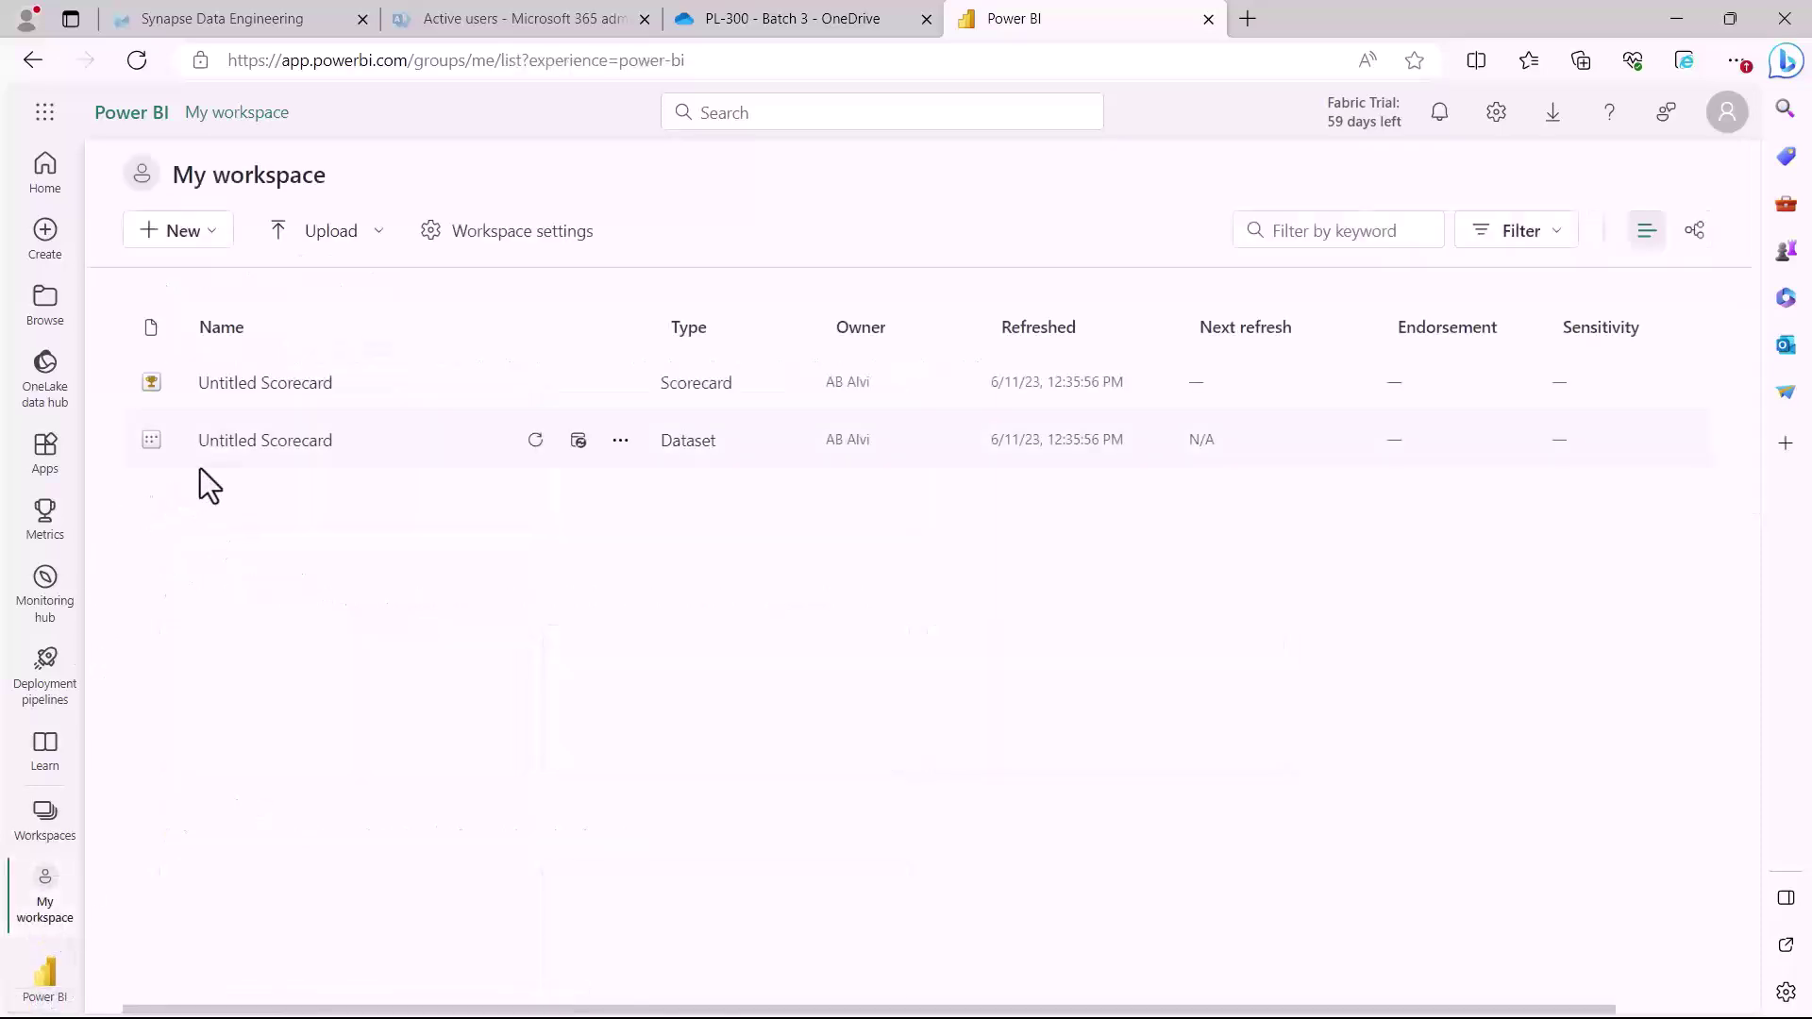
left_click(205, 243)
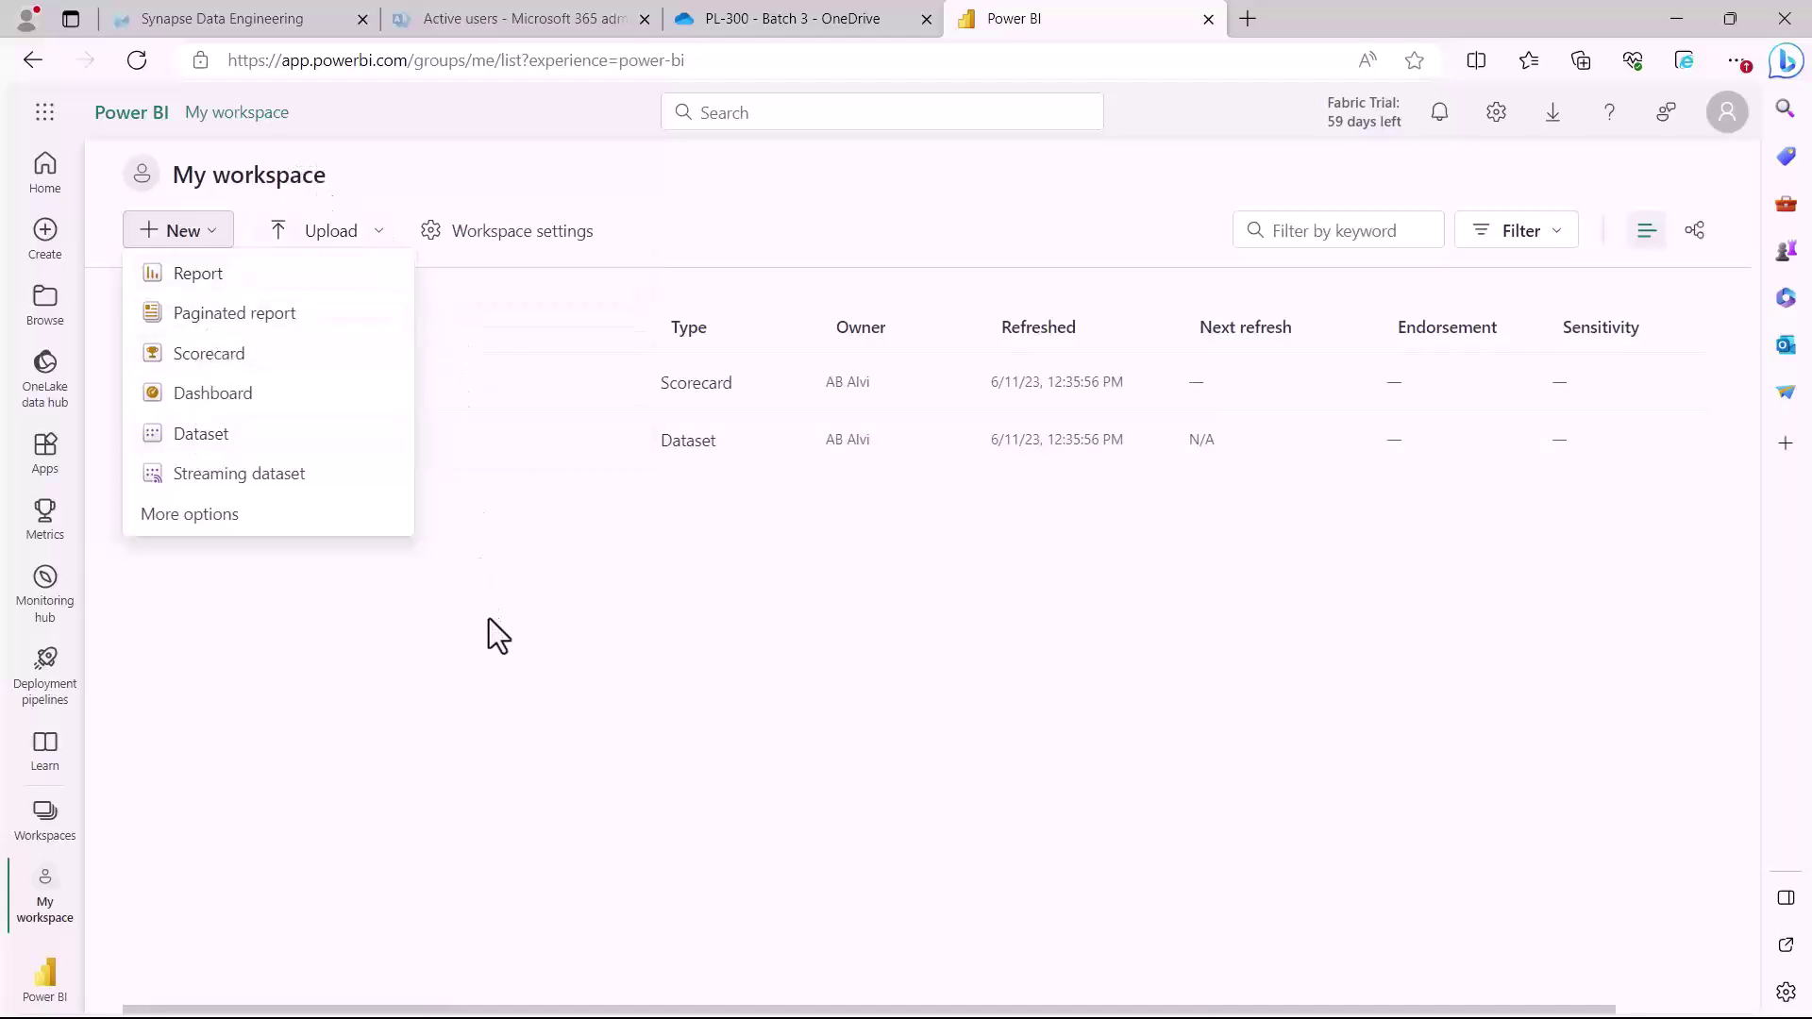
left_click(546, 644)
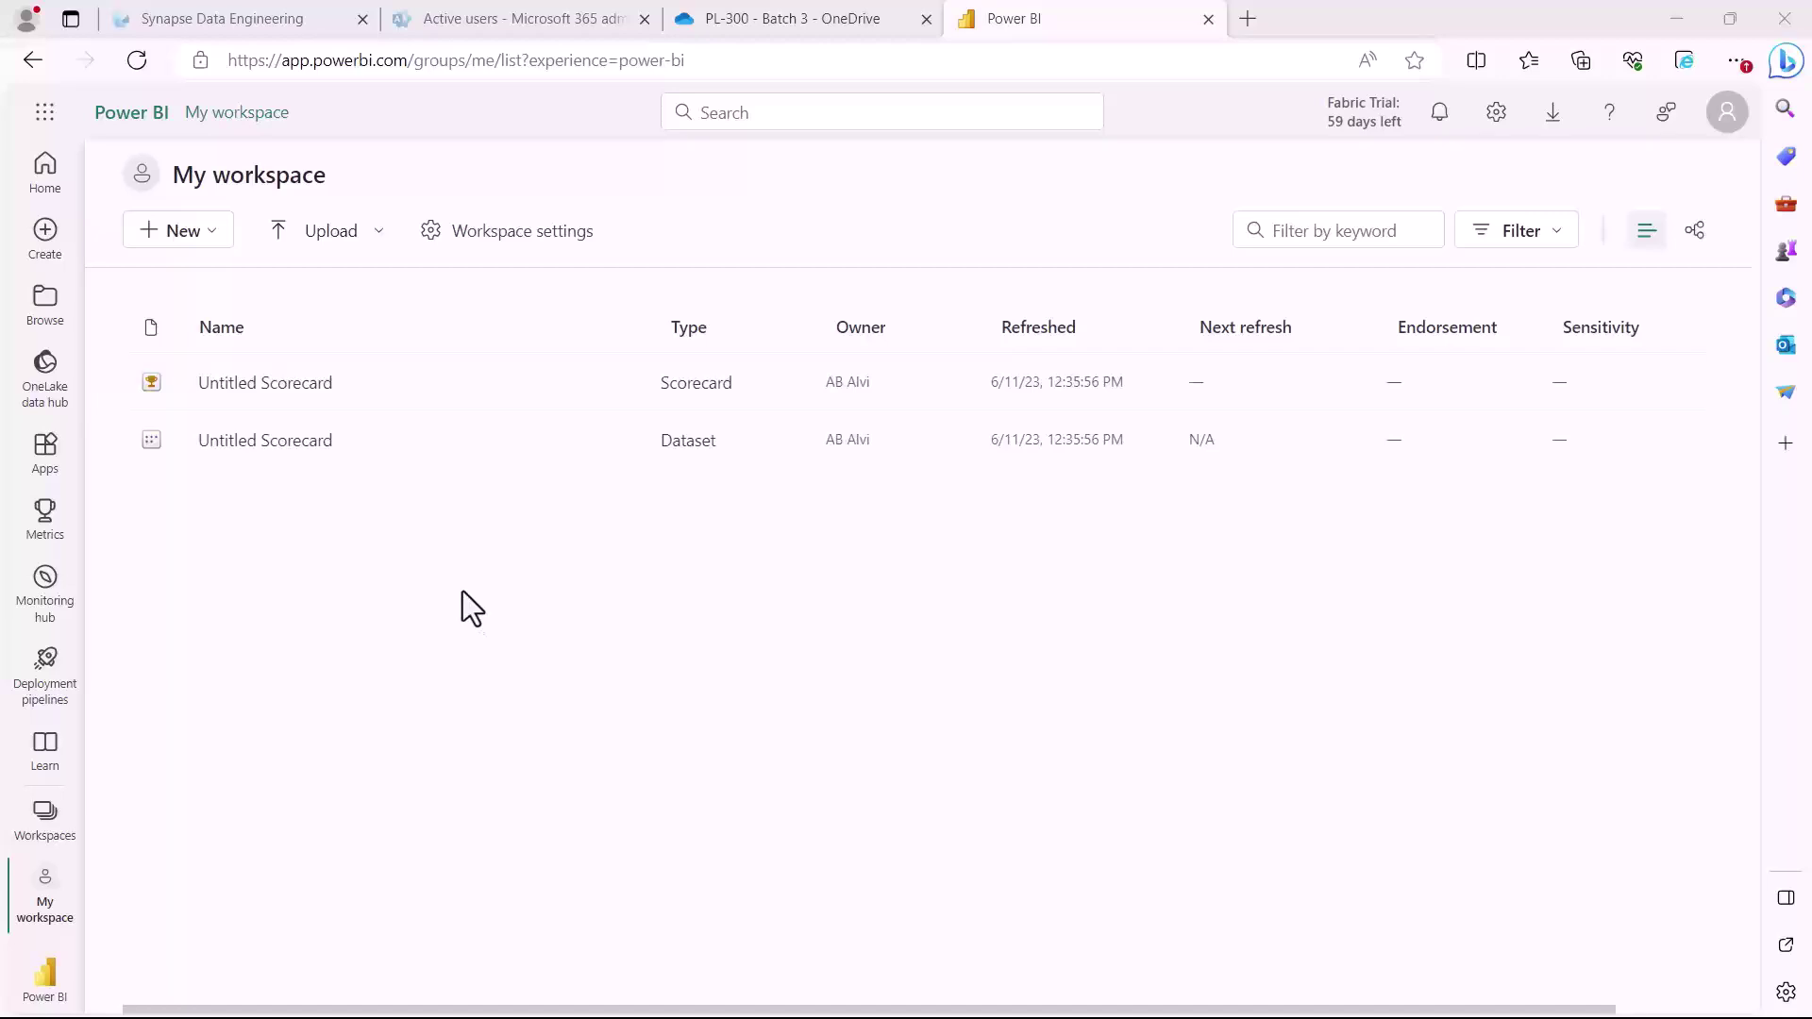
- Start a new workspace from the list of workspaces and name it PL-300 Batch 03a
left_click(47, 831)
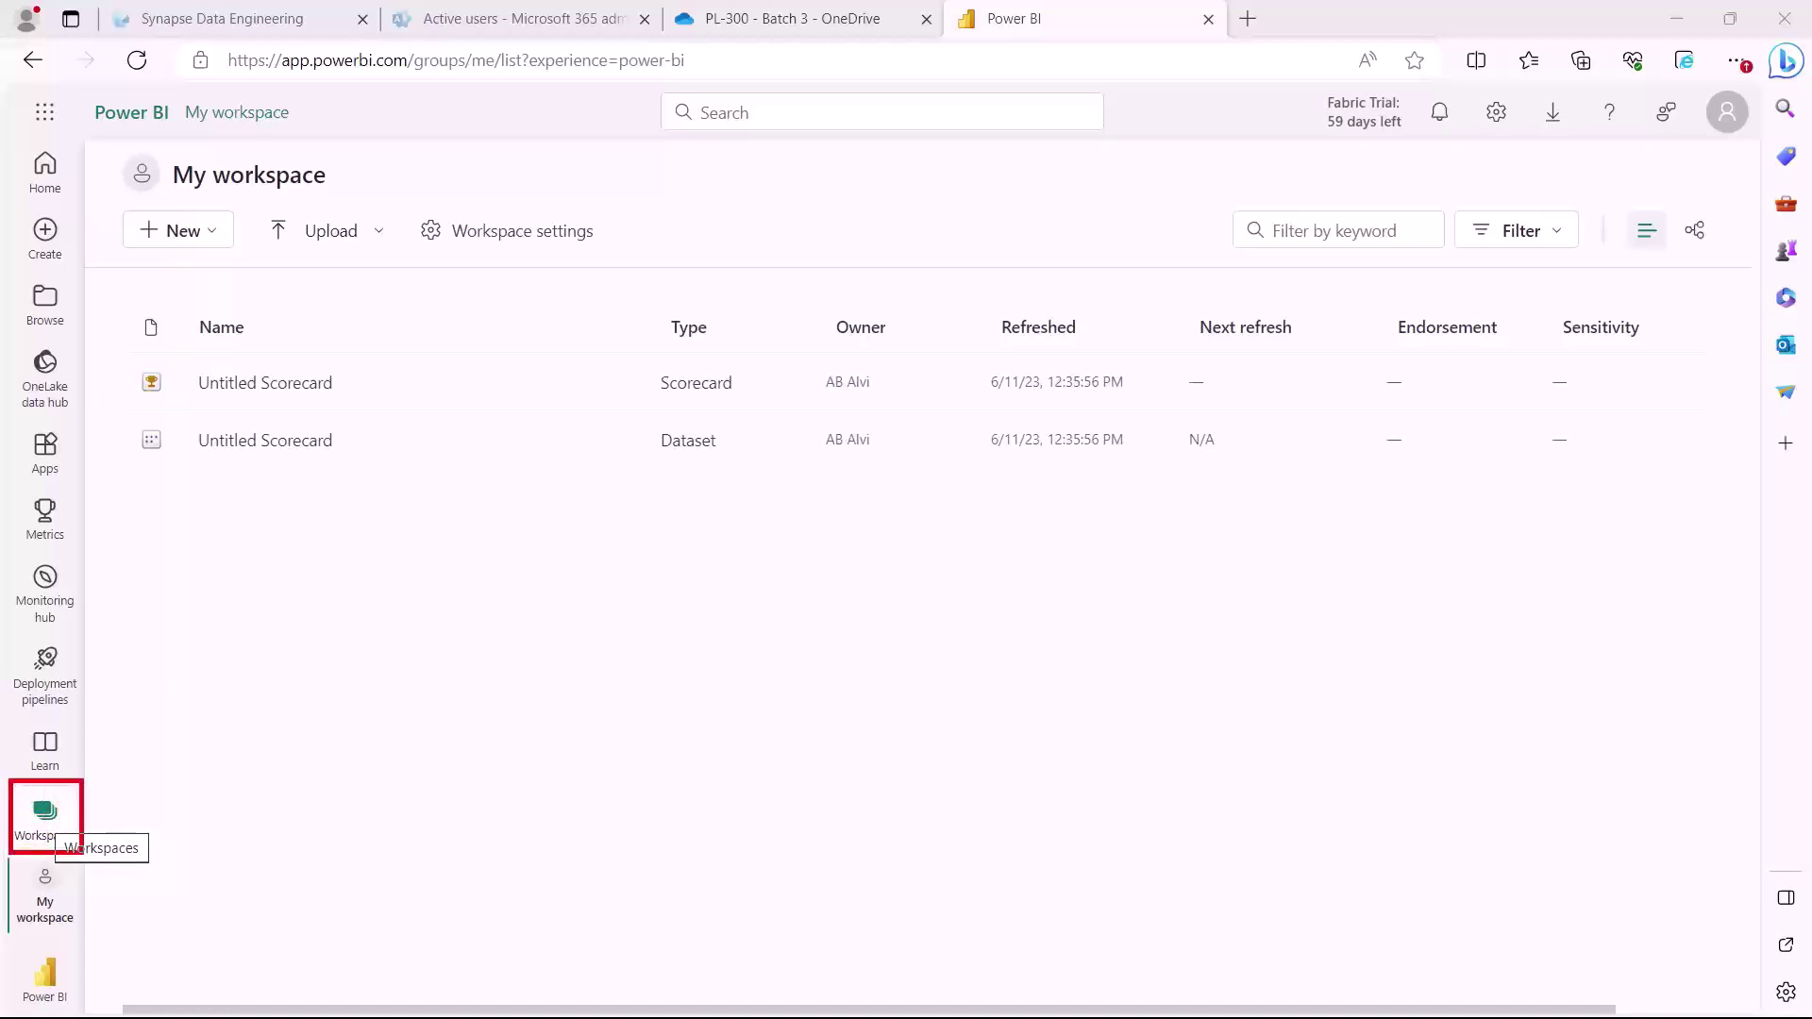
left_click(46, 826)
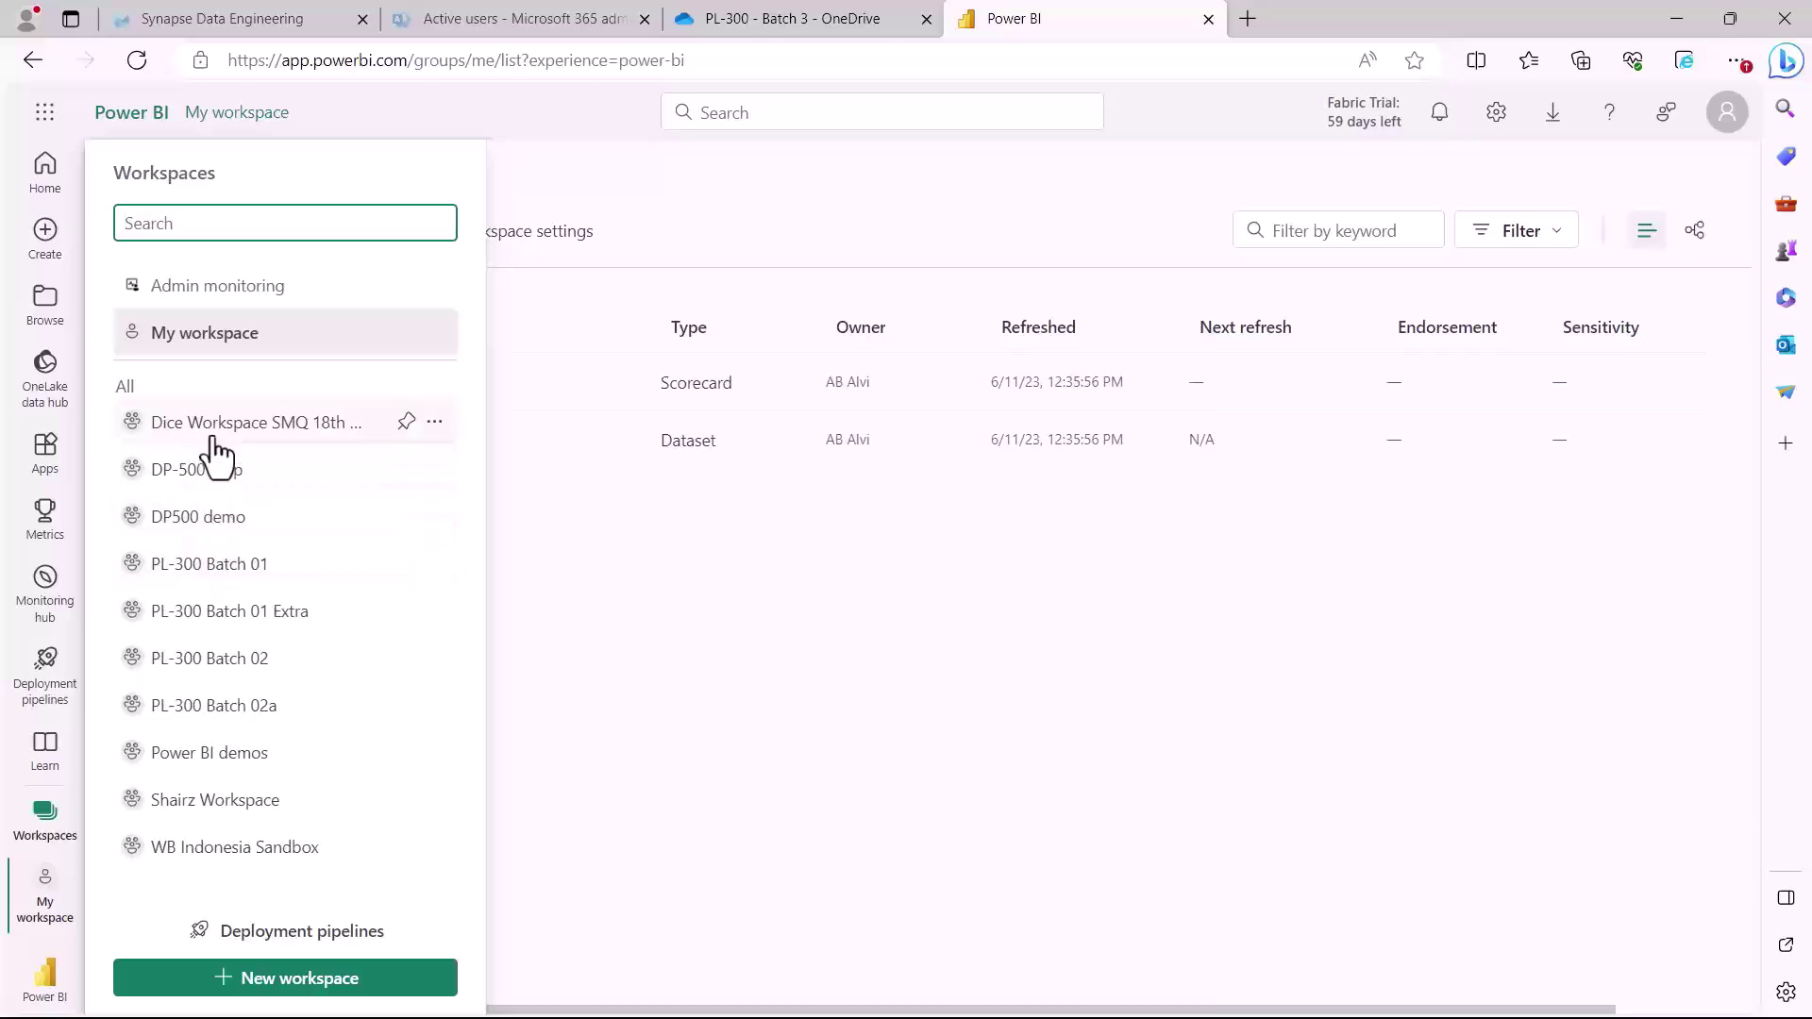
left_click(279, 979)
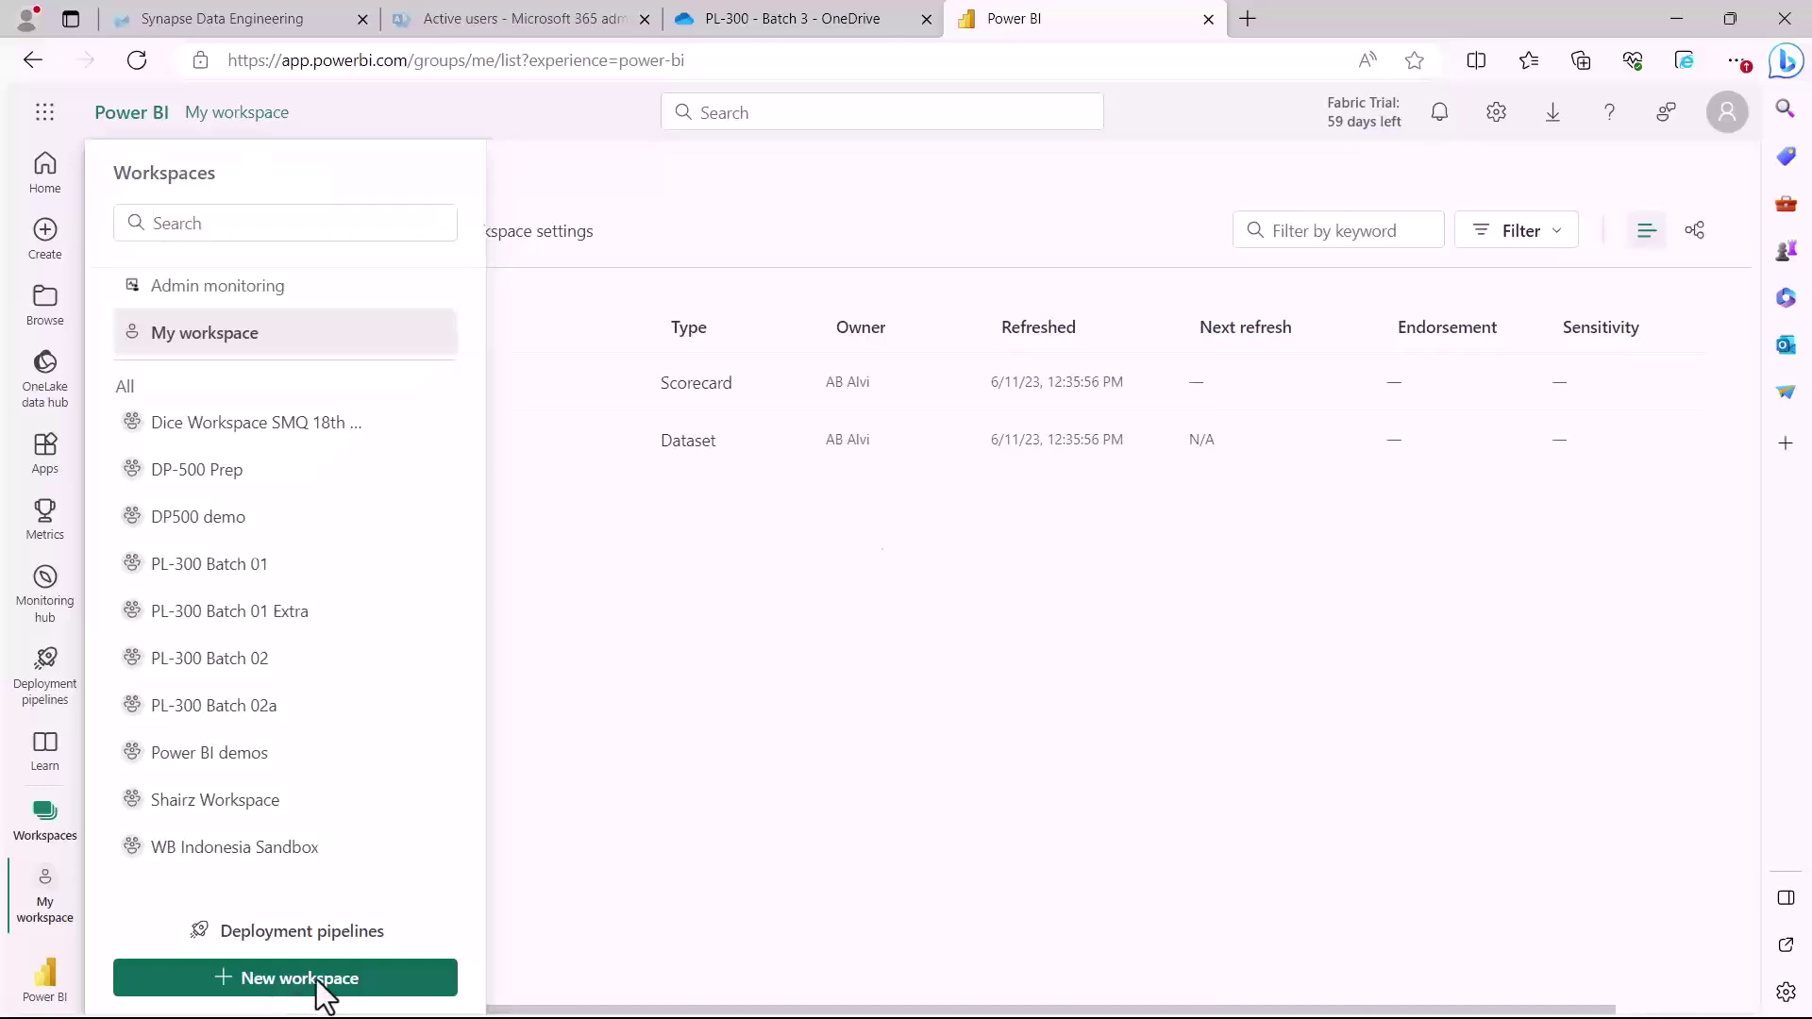
left_click(1169, 257)
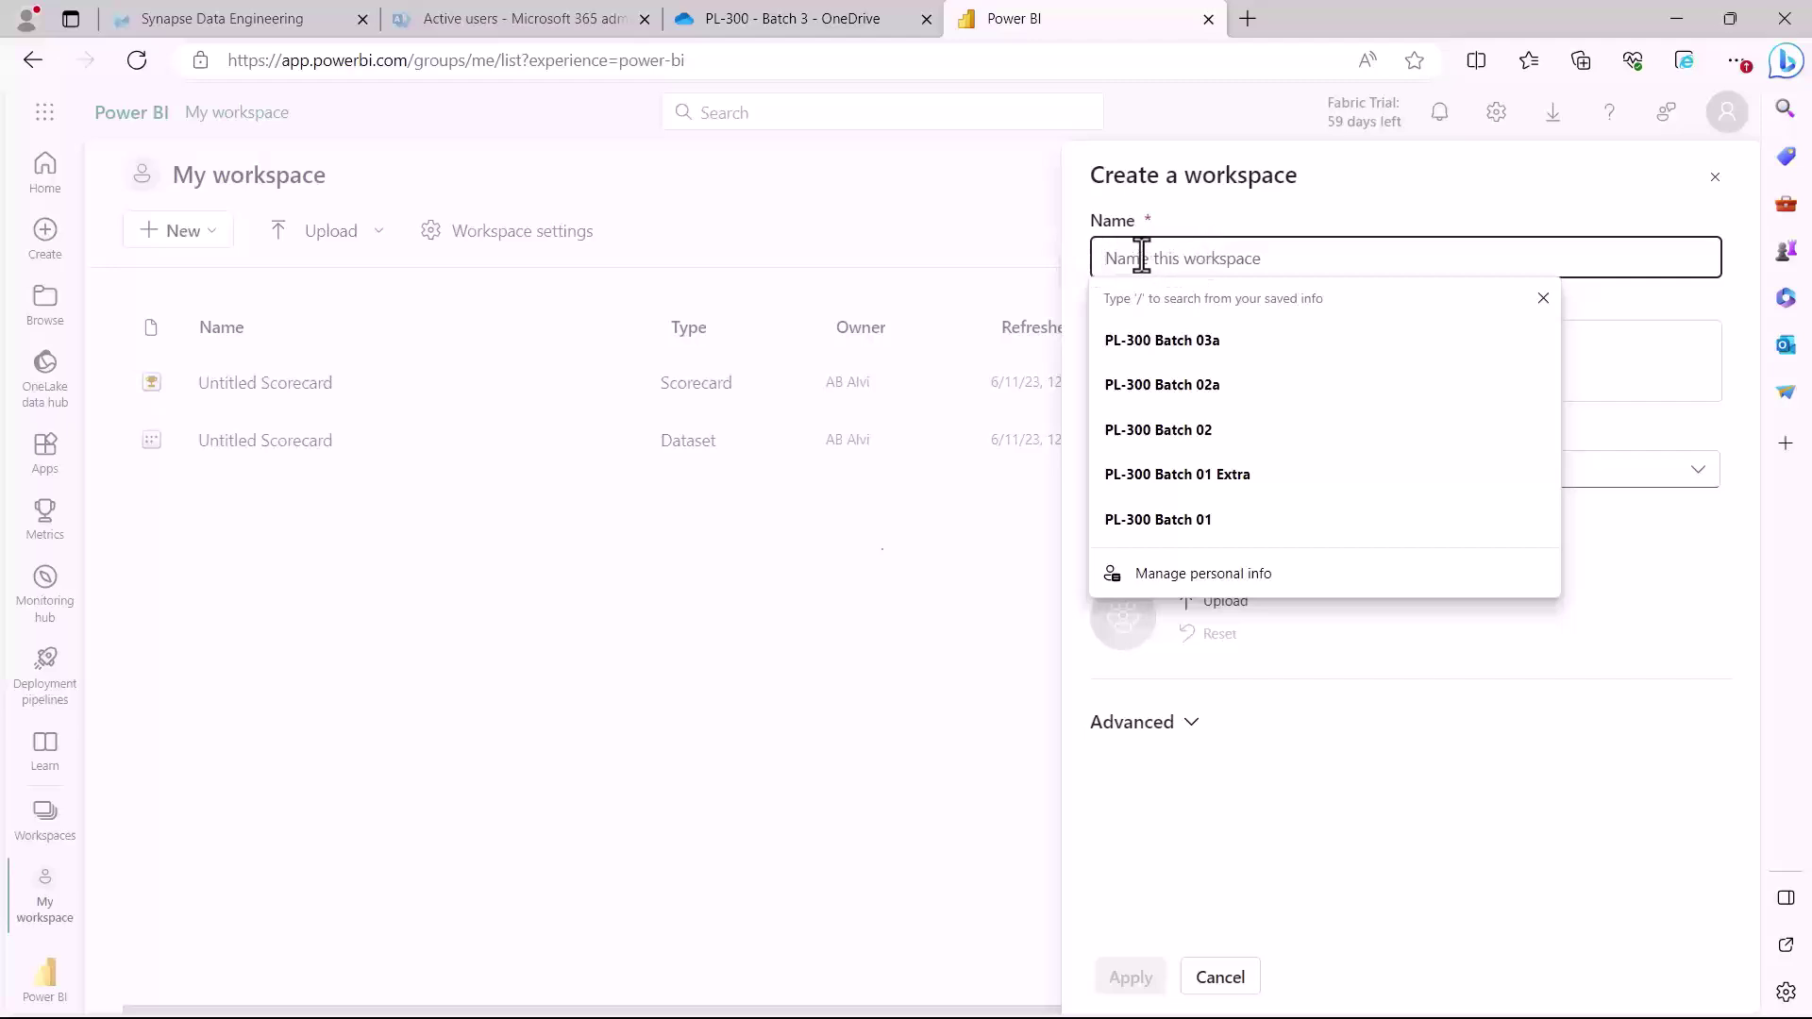
type("PL")
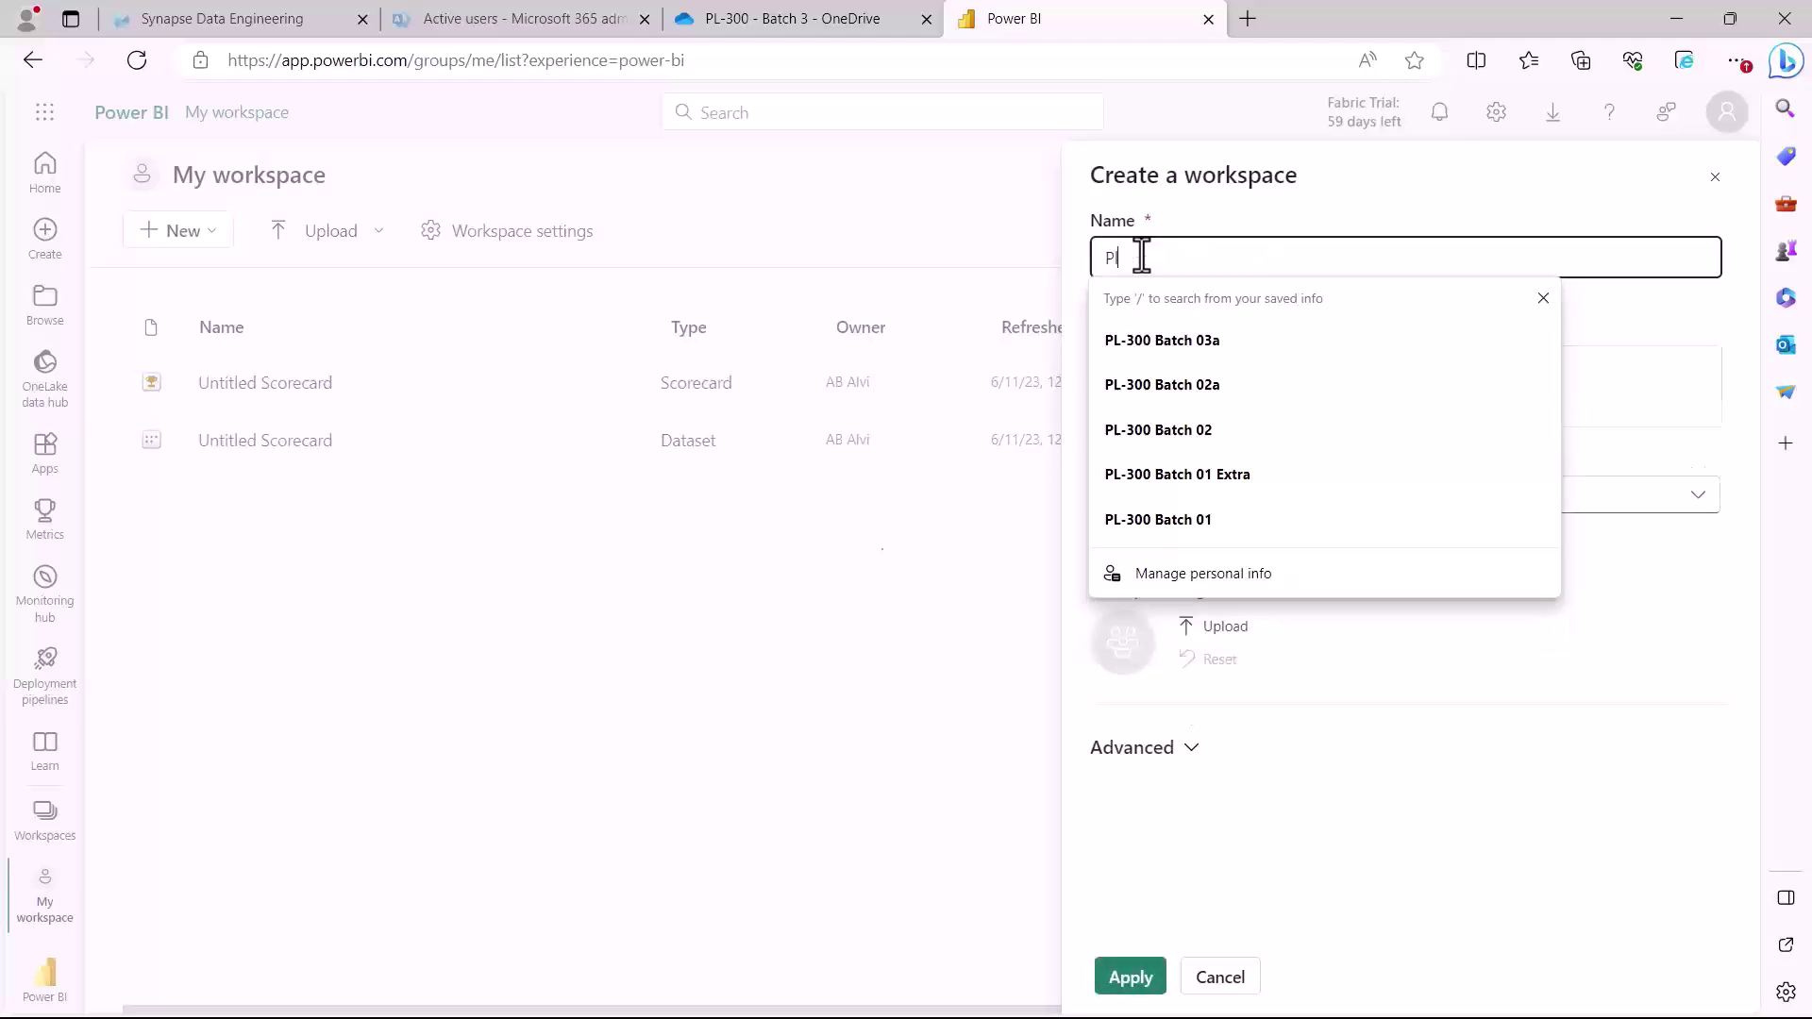
key("BackSpace")
type("L-300 Batch 03a")
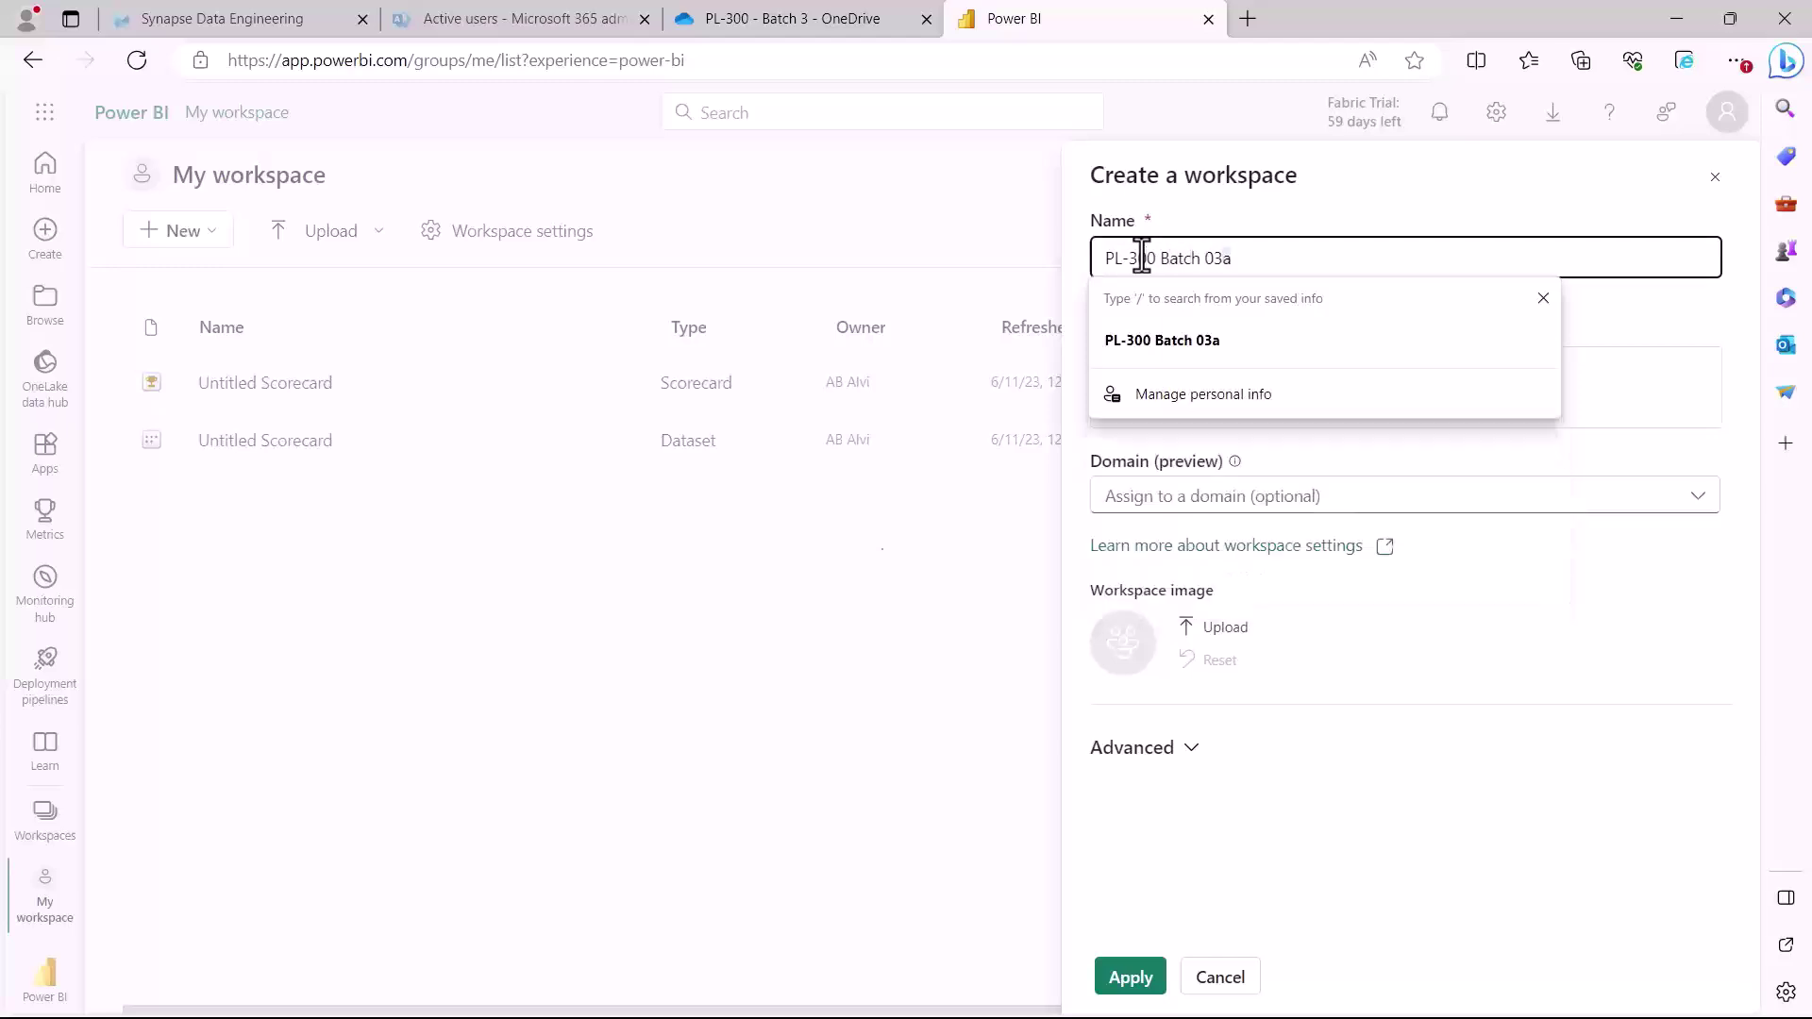
left_click(1667, 312)
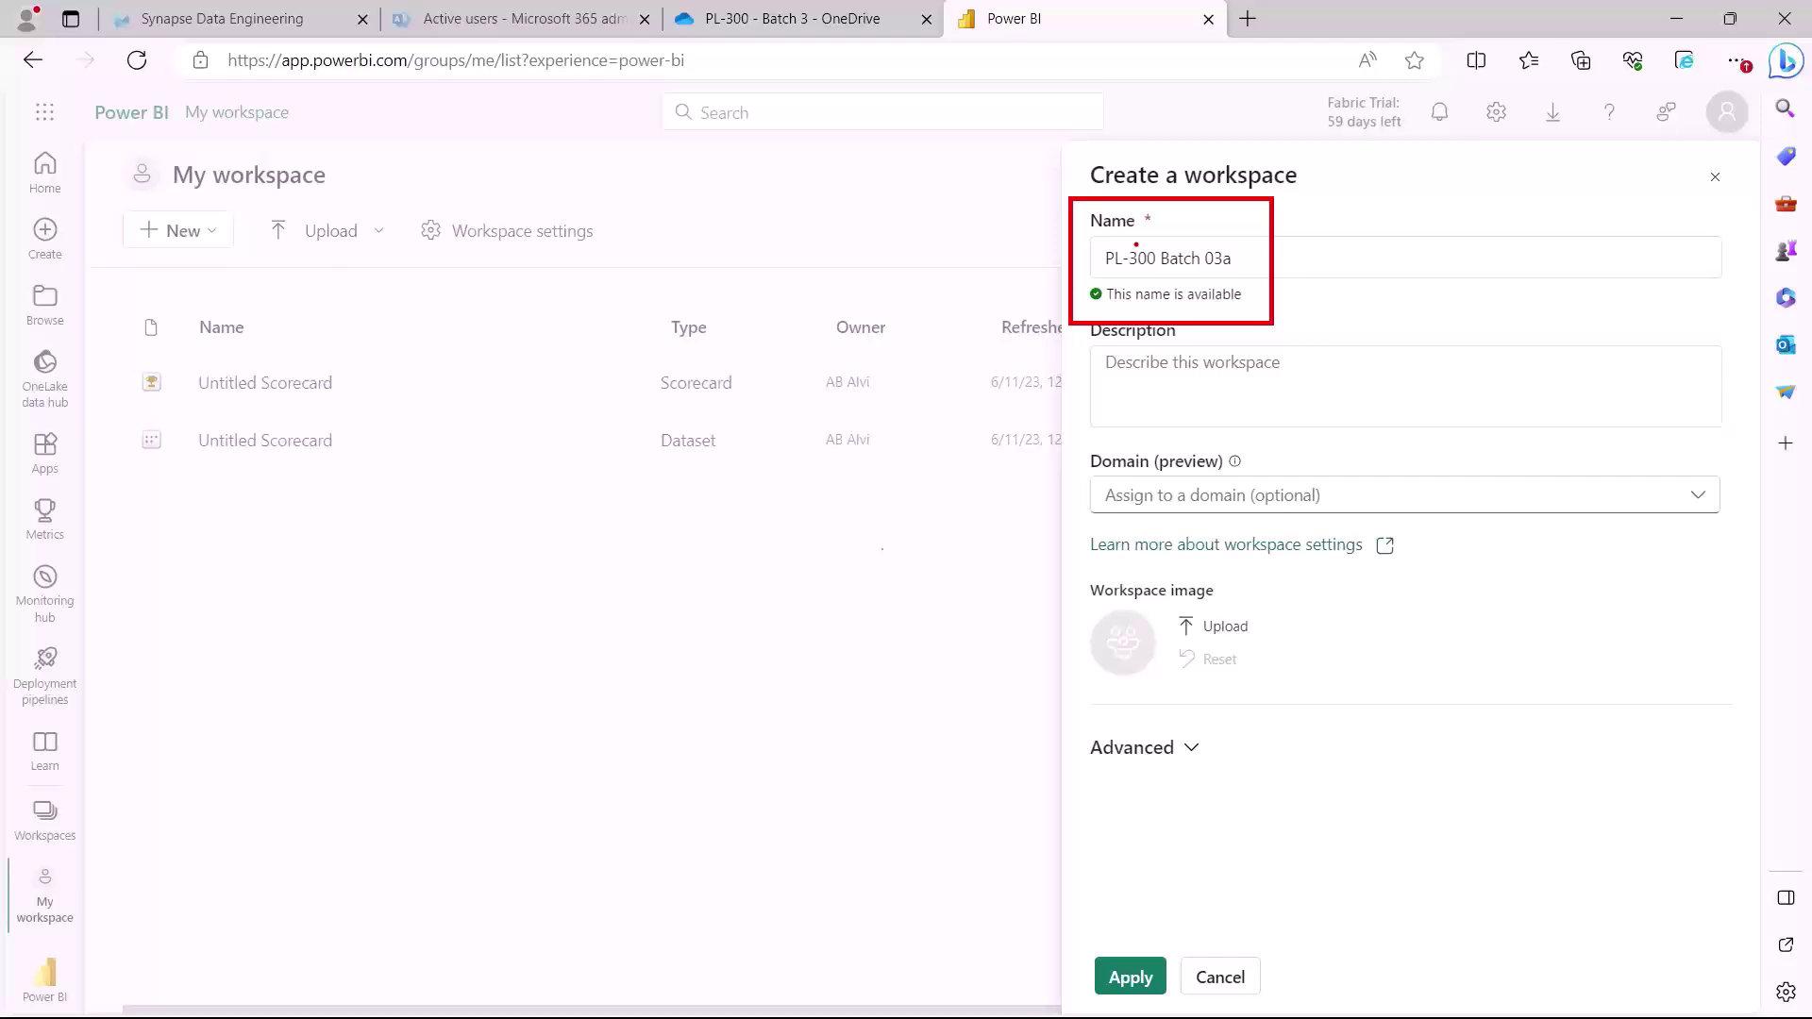
- Review the new workspace's optional description, domain and image settings, and its advanced contact list, license mode and storage format options
left_click(1119, 359)
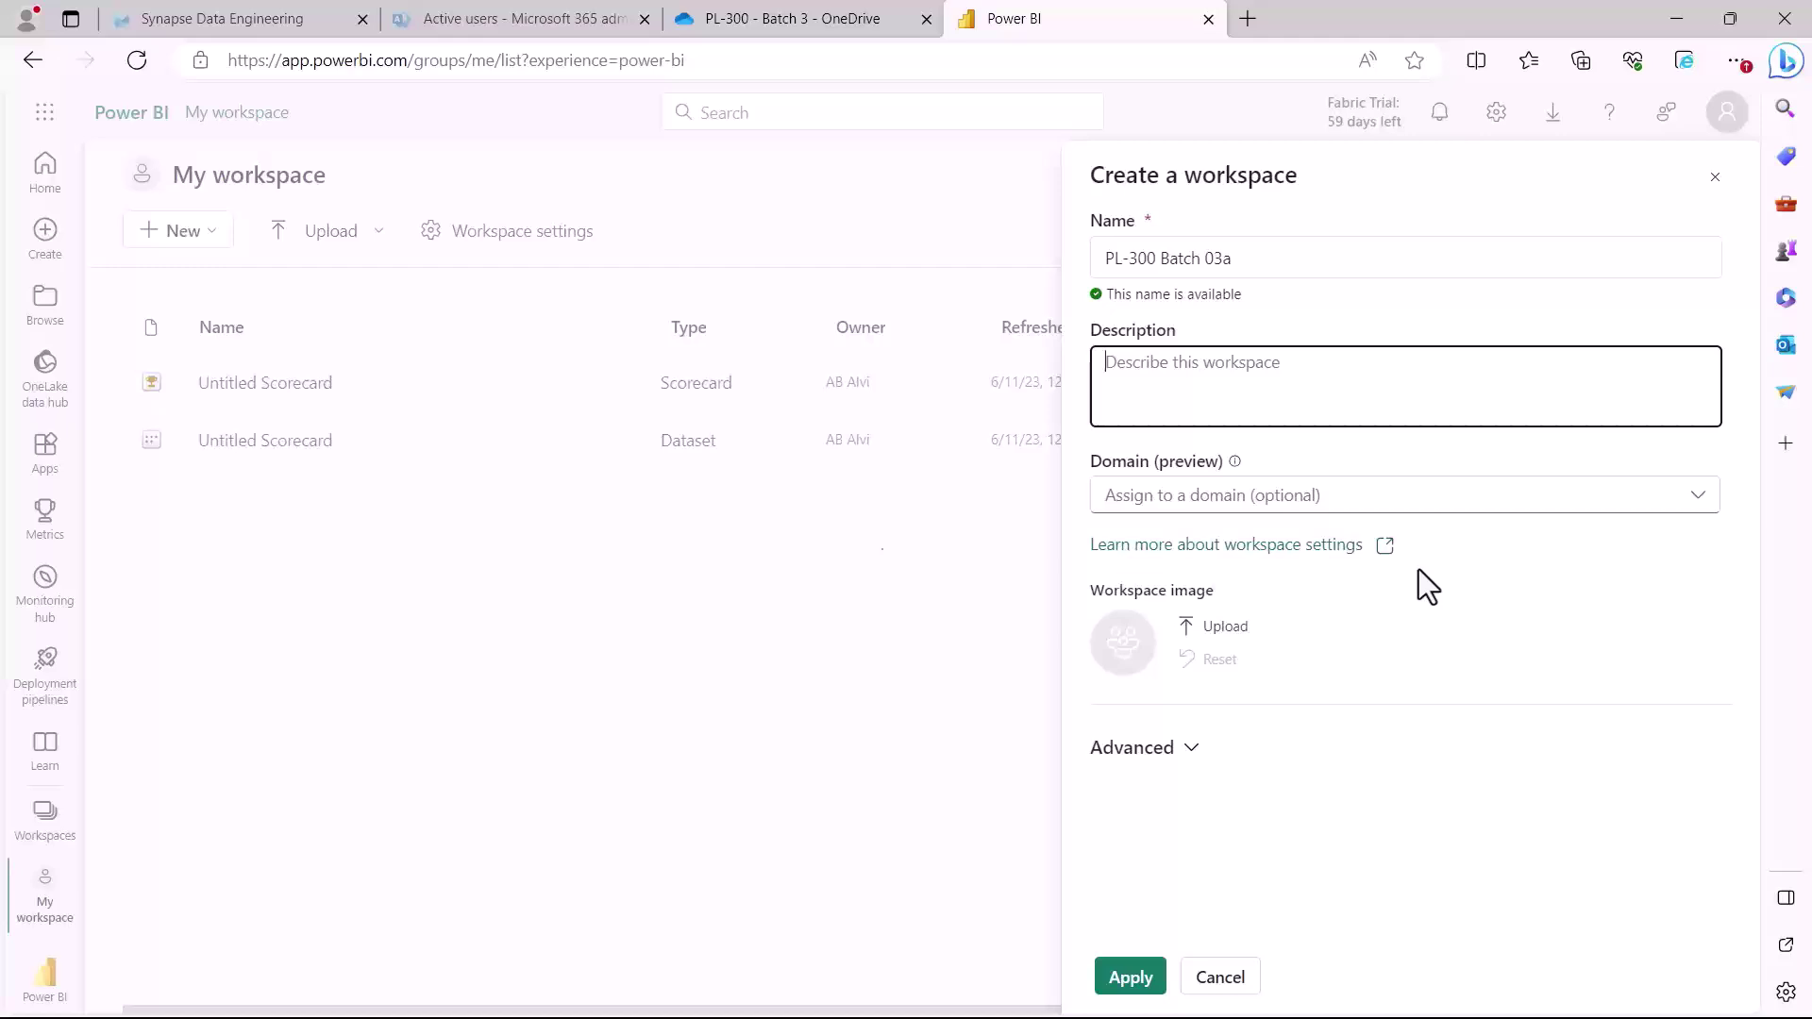
mouse_move(1073, 443)
left_mouse_down()
mouse_move(1611, 575)
mouse_move(1741, 577)
left_mouse_up()
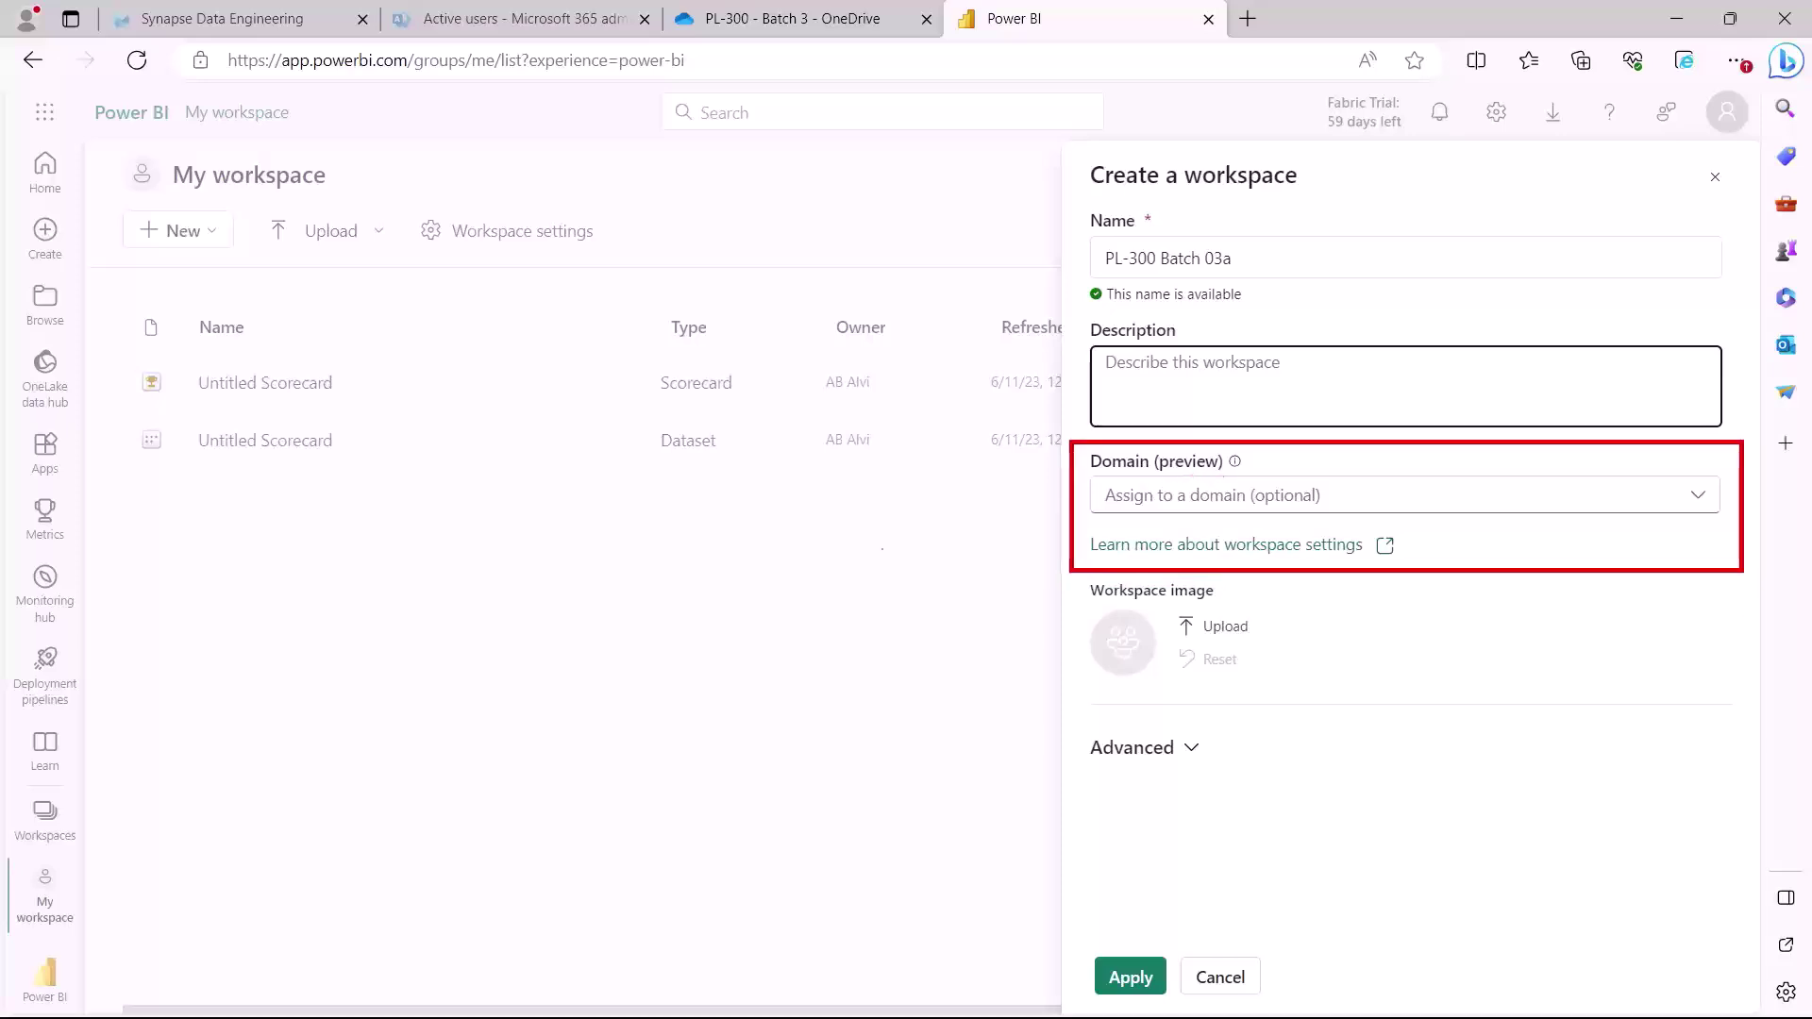
left_click_drag(1064, 584, 1312, 687)
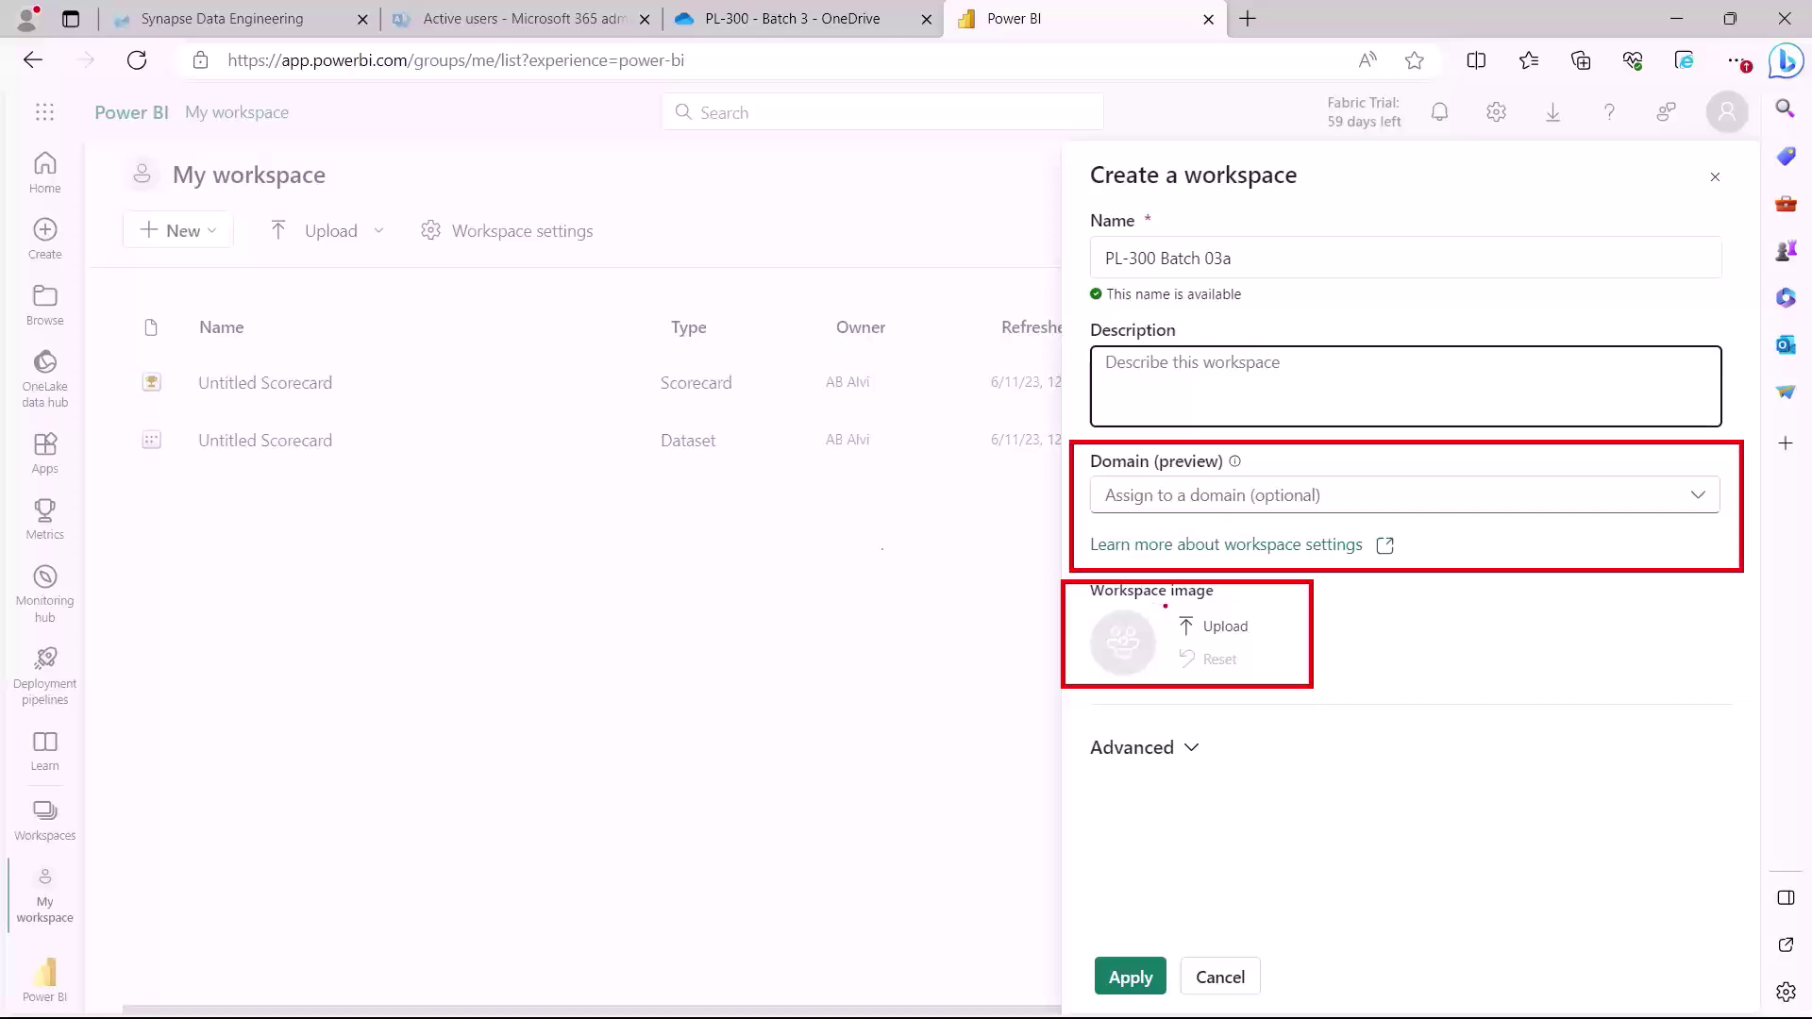
left_click(1182, 750)
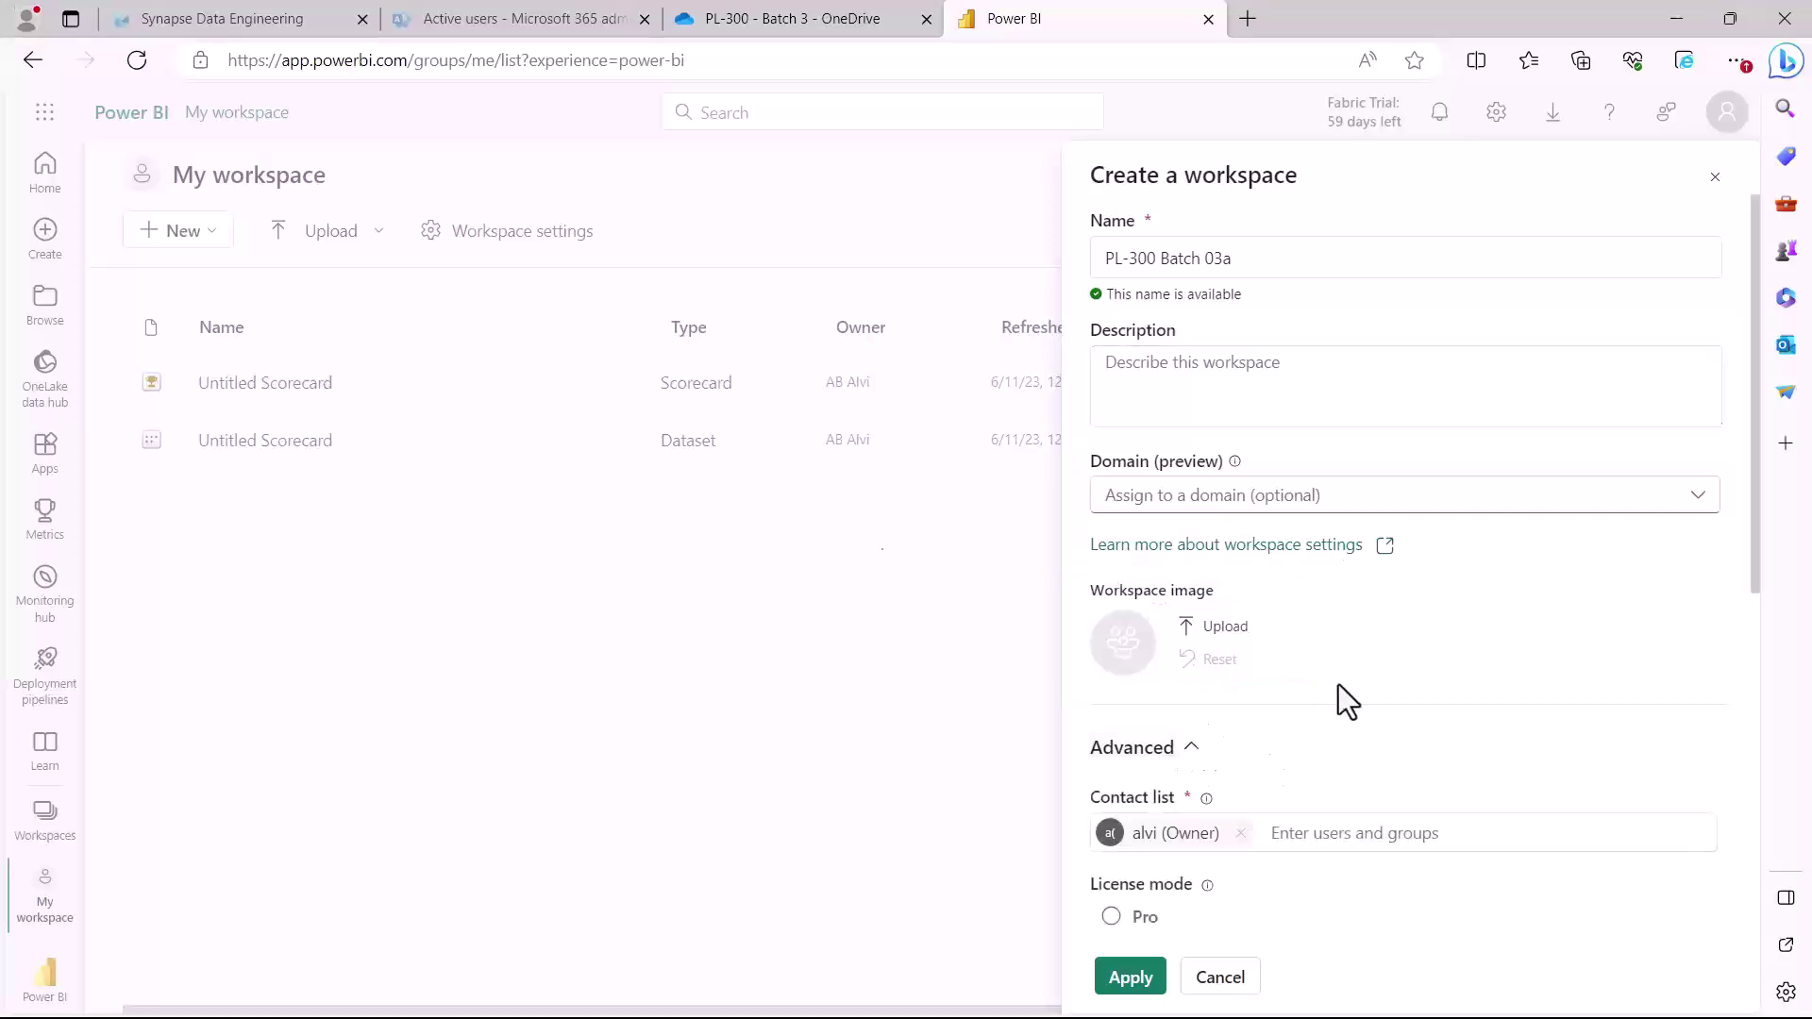
scroll(1338, 684, "down", 1)
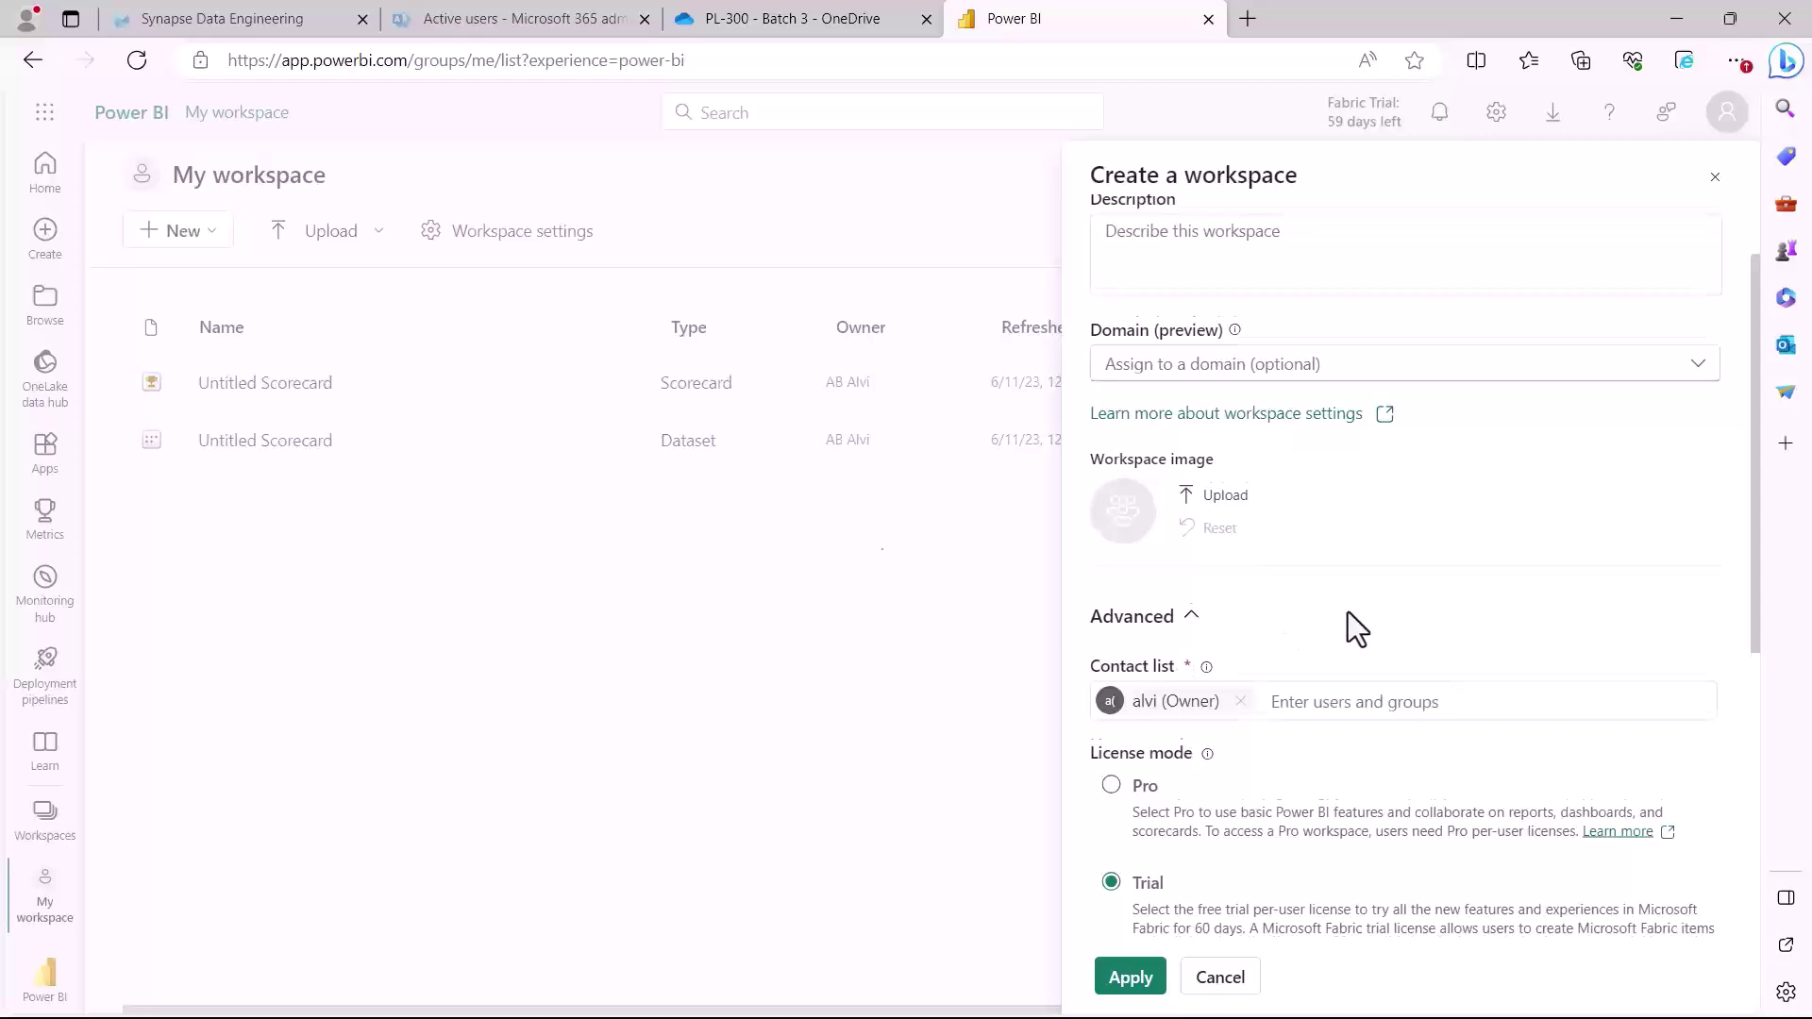
scroll(1347, 612, "down", 1)
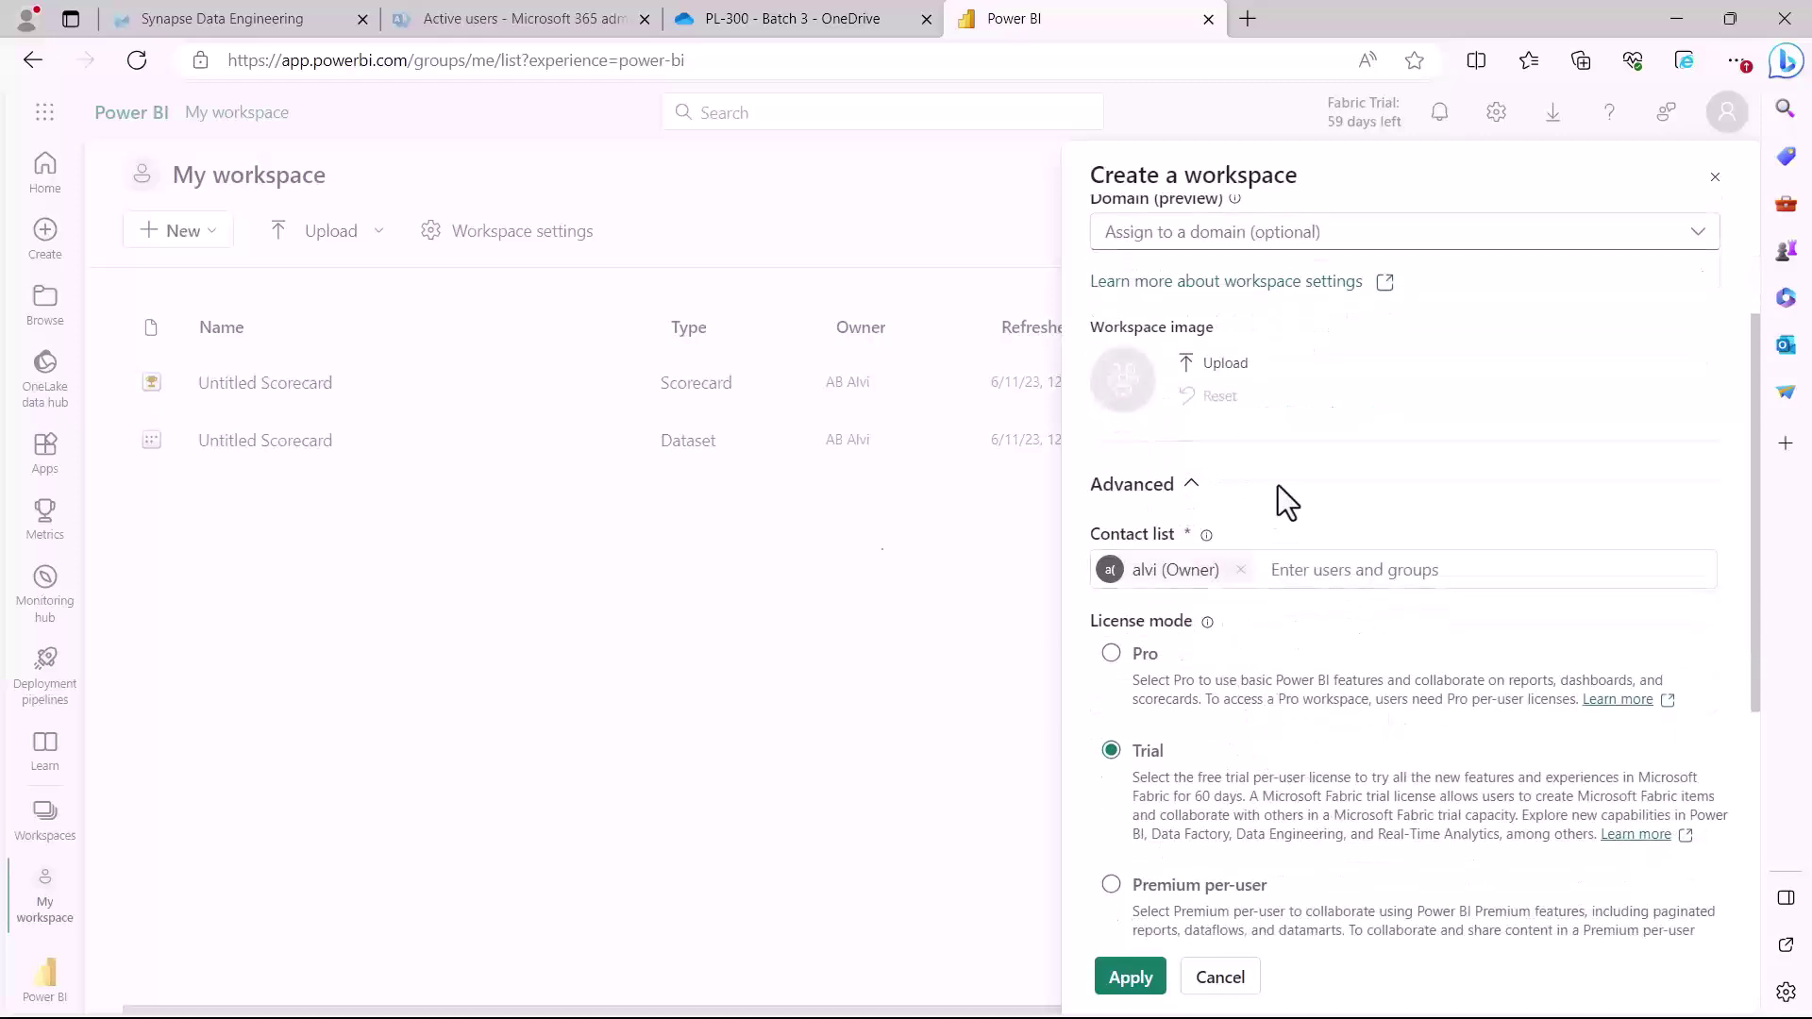
scroll(1277, 485, "down", 2)
scroll(1278, 485, "up", 2)
scroll(1323, 699, "down", 1)
scroll(1323, 699, "down", 5)
scroll(1321, 695, "up", 5)
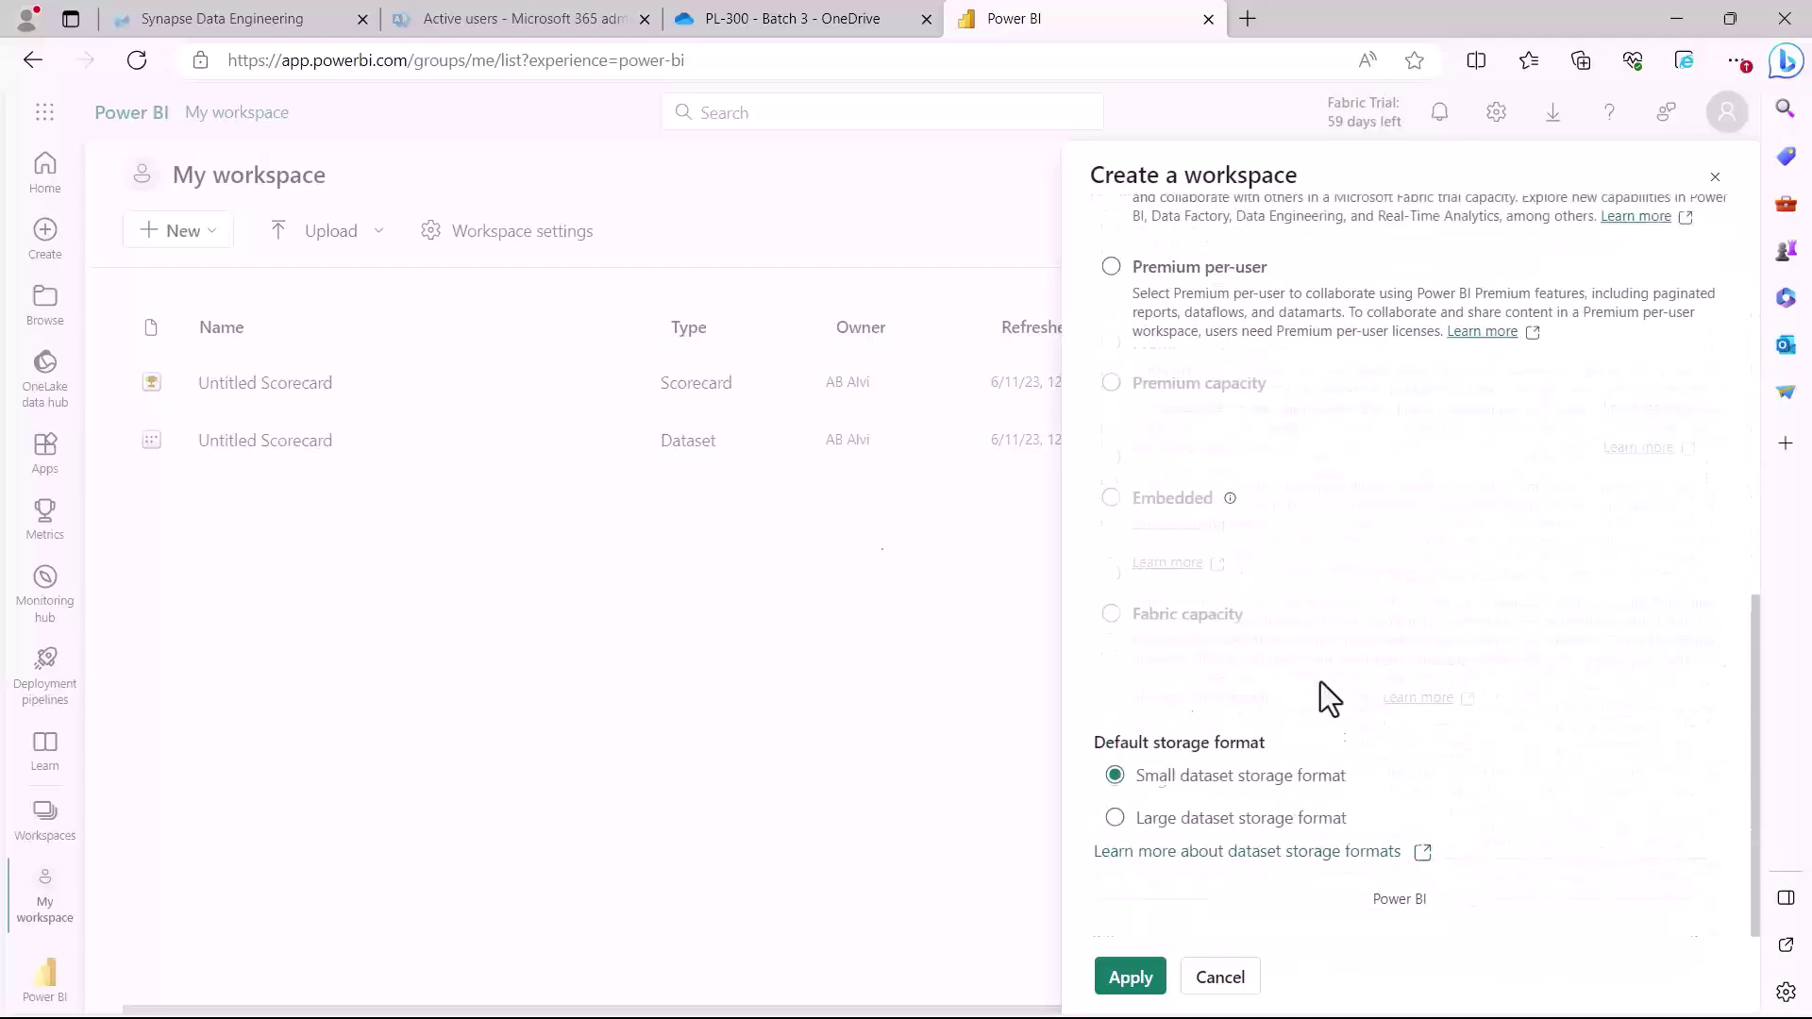
scroll(1321, 696, "down", 5)
scroll(1323, 696, "down", 1)
scroll(1323, 696, "up", 10)
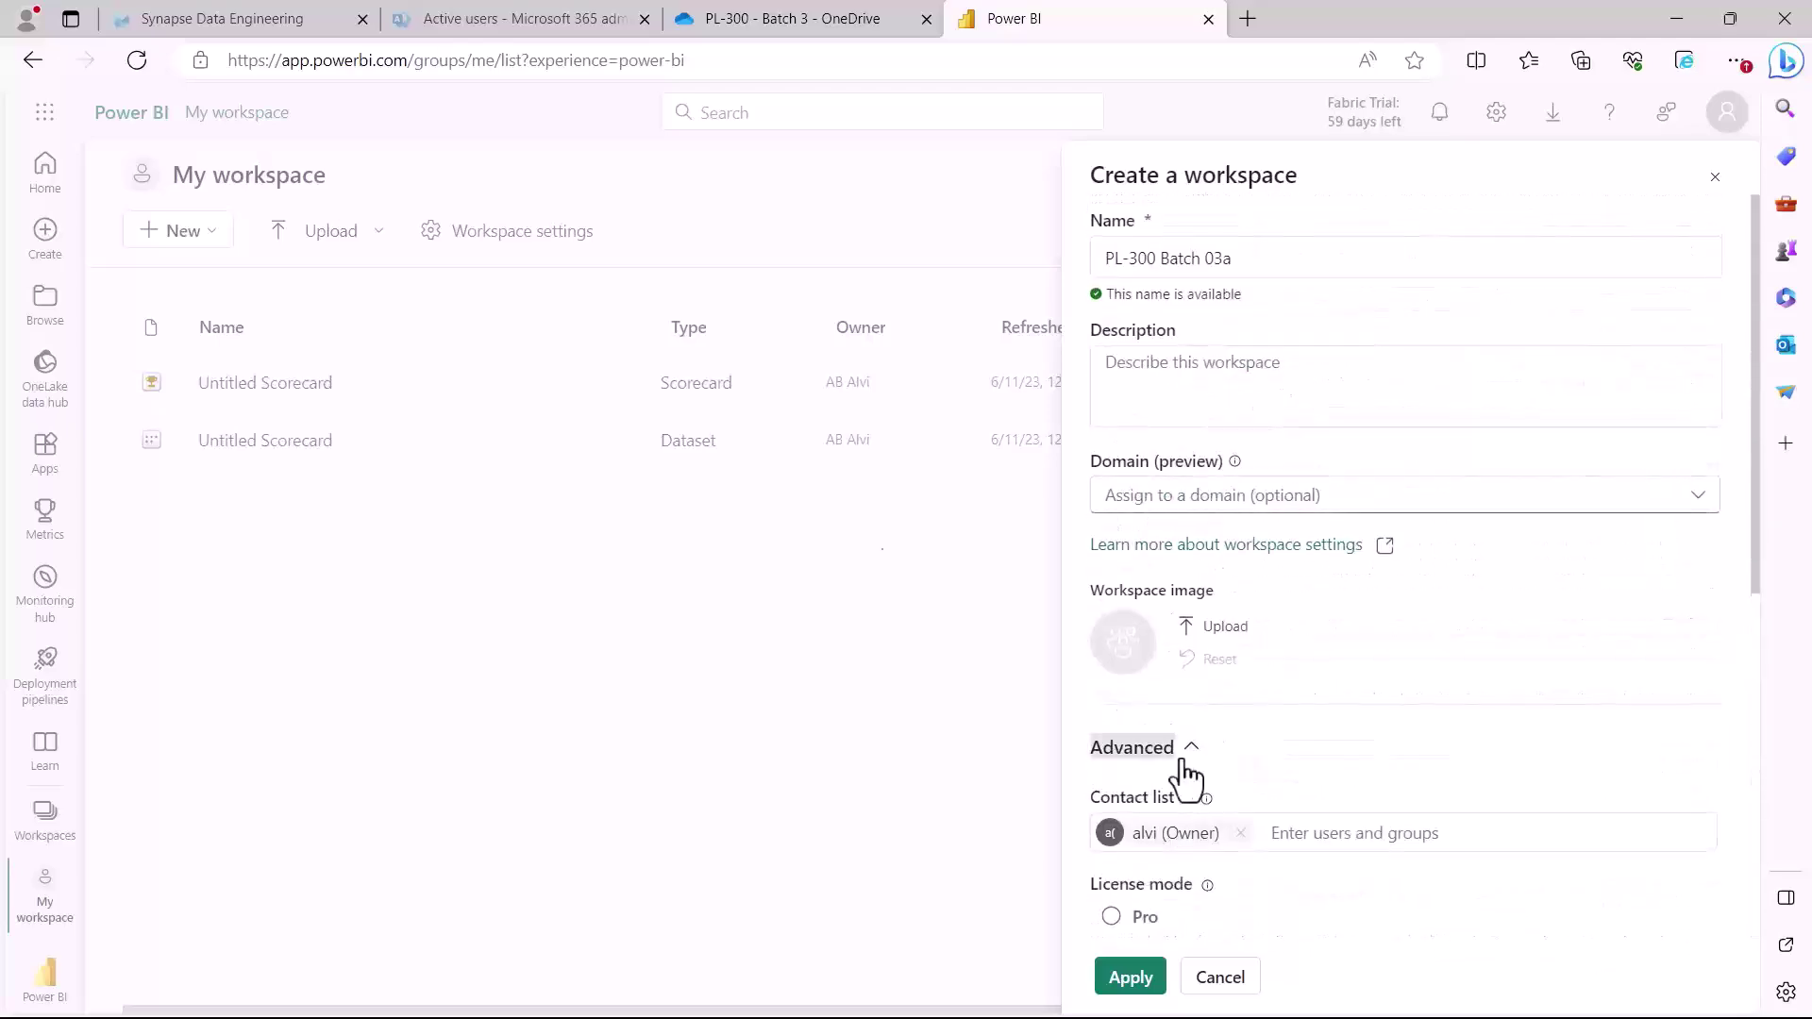
left_click(1185, 761)
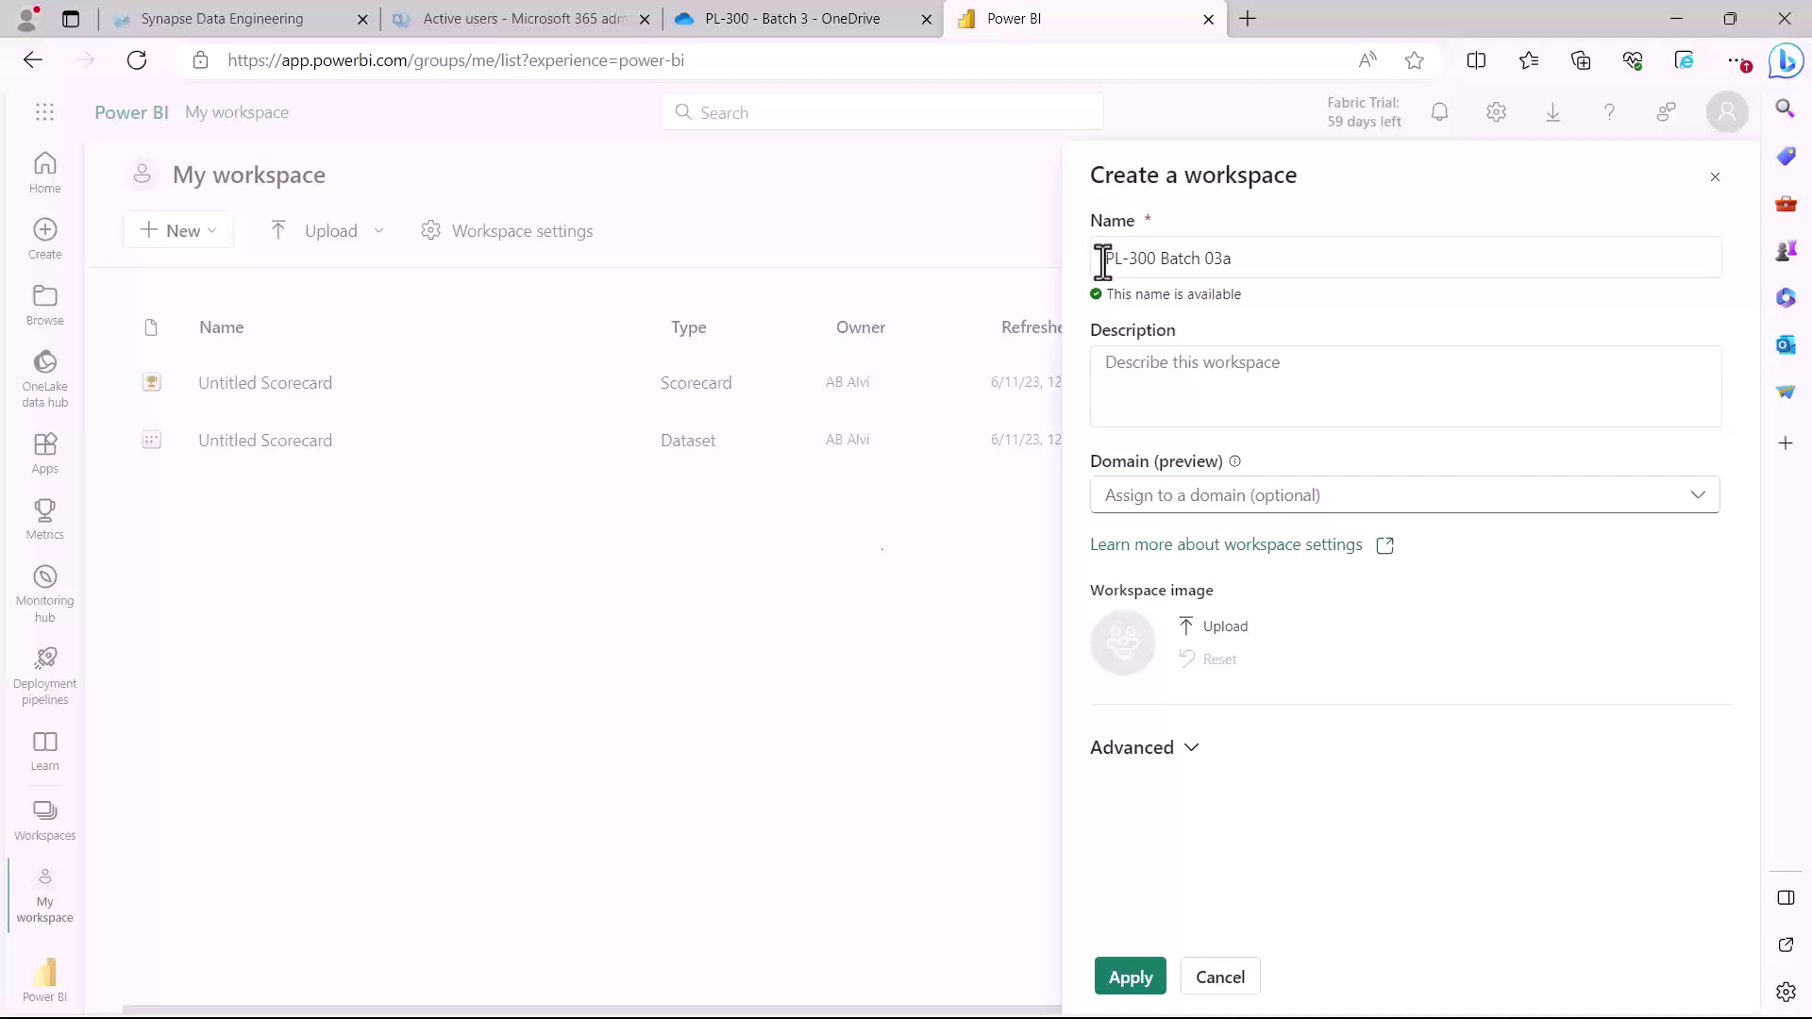
- Create the PL-300 Batch 03a workspace with the remaining settings left at their defaults
left_click(1243, 263)
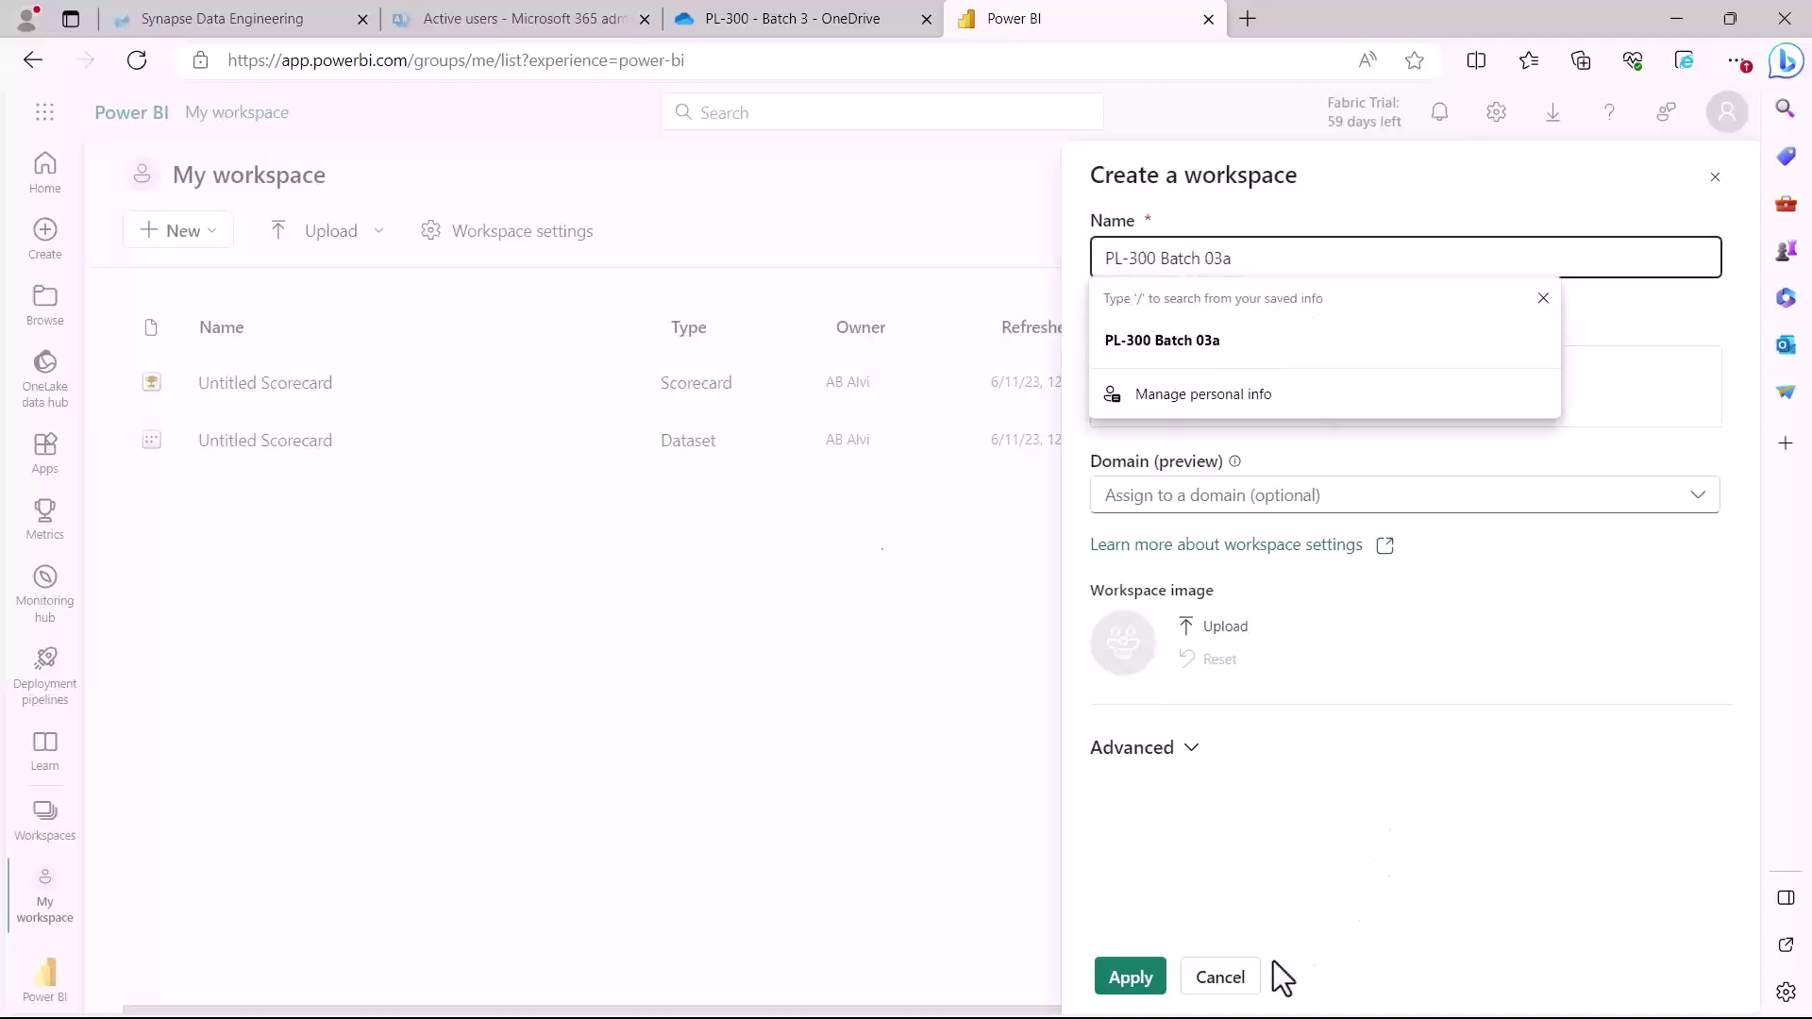
left_click(1130, 978)
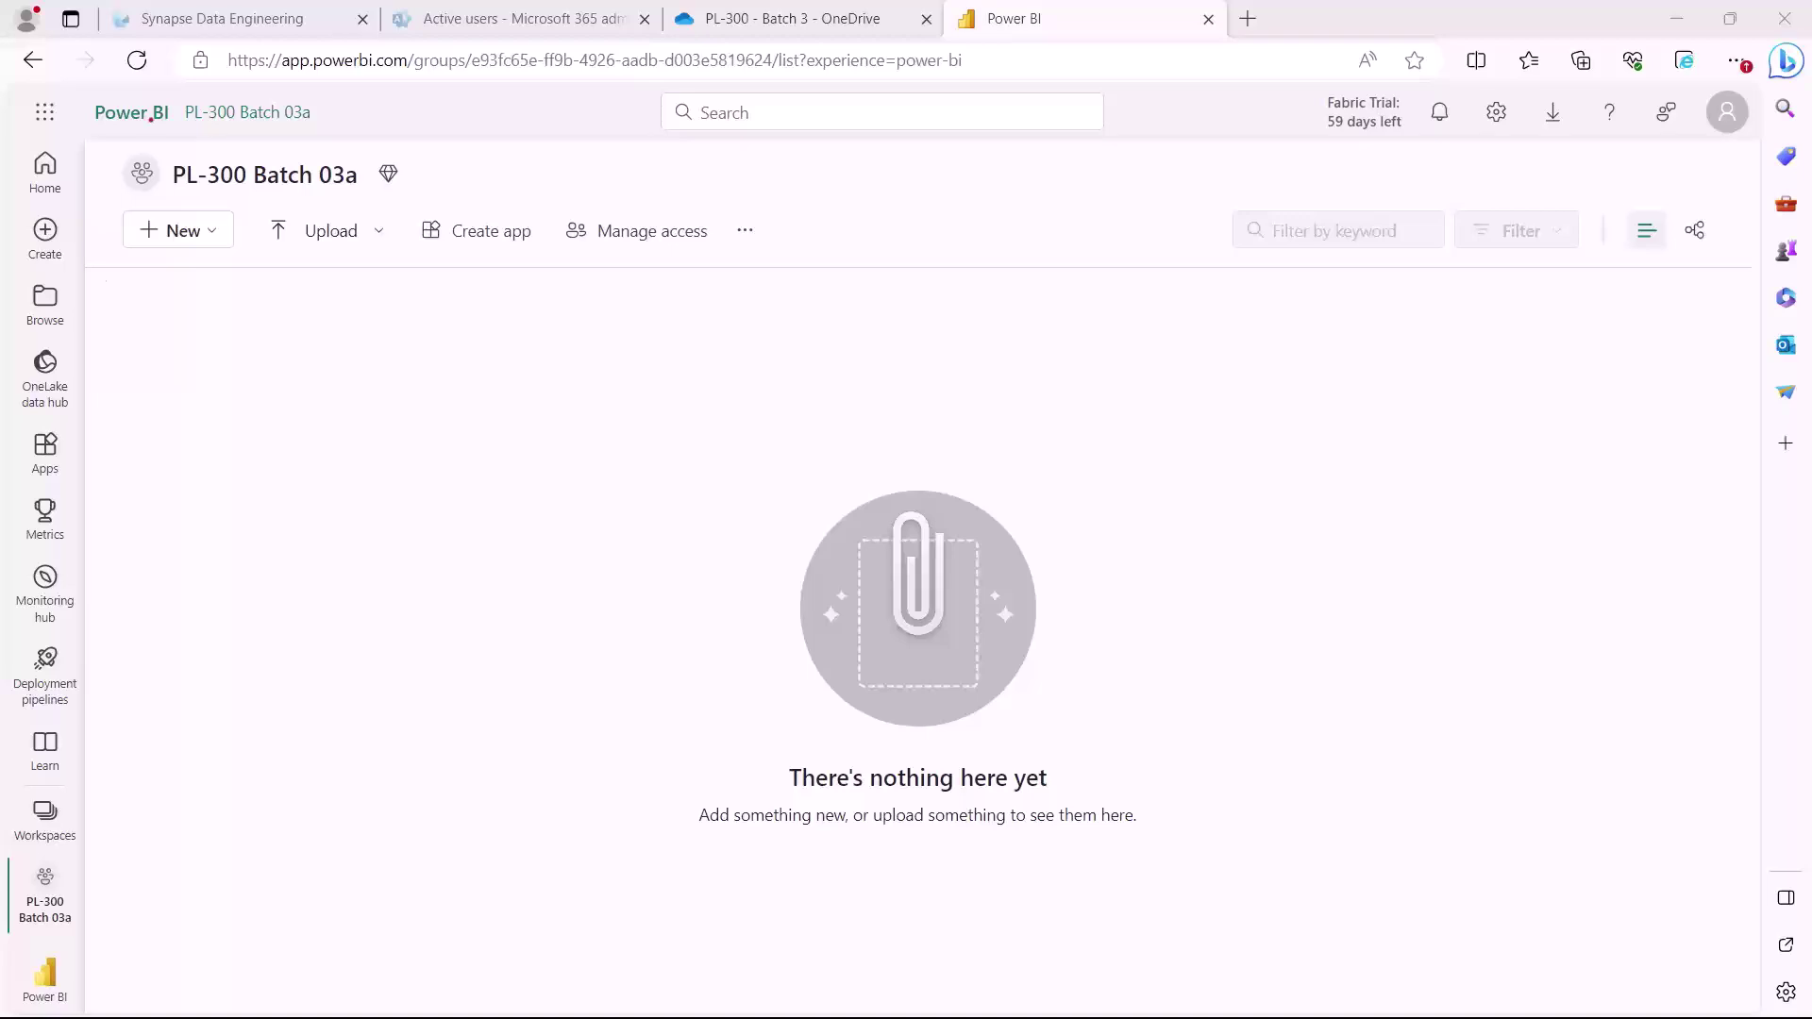
left_click_drag(168, 84, 325, 143)
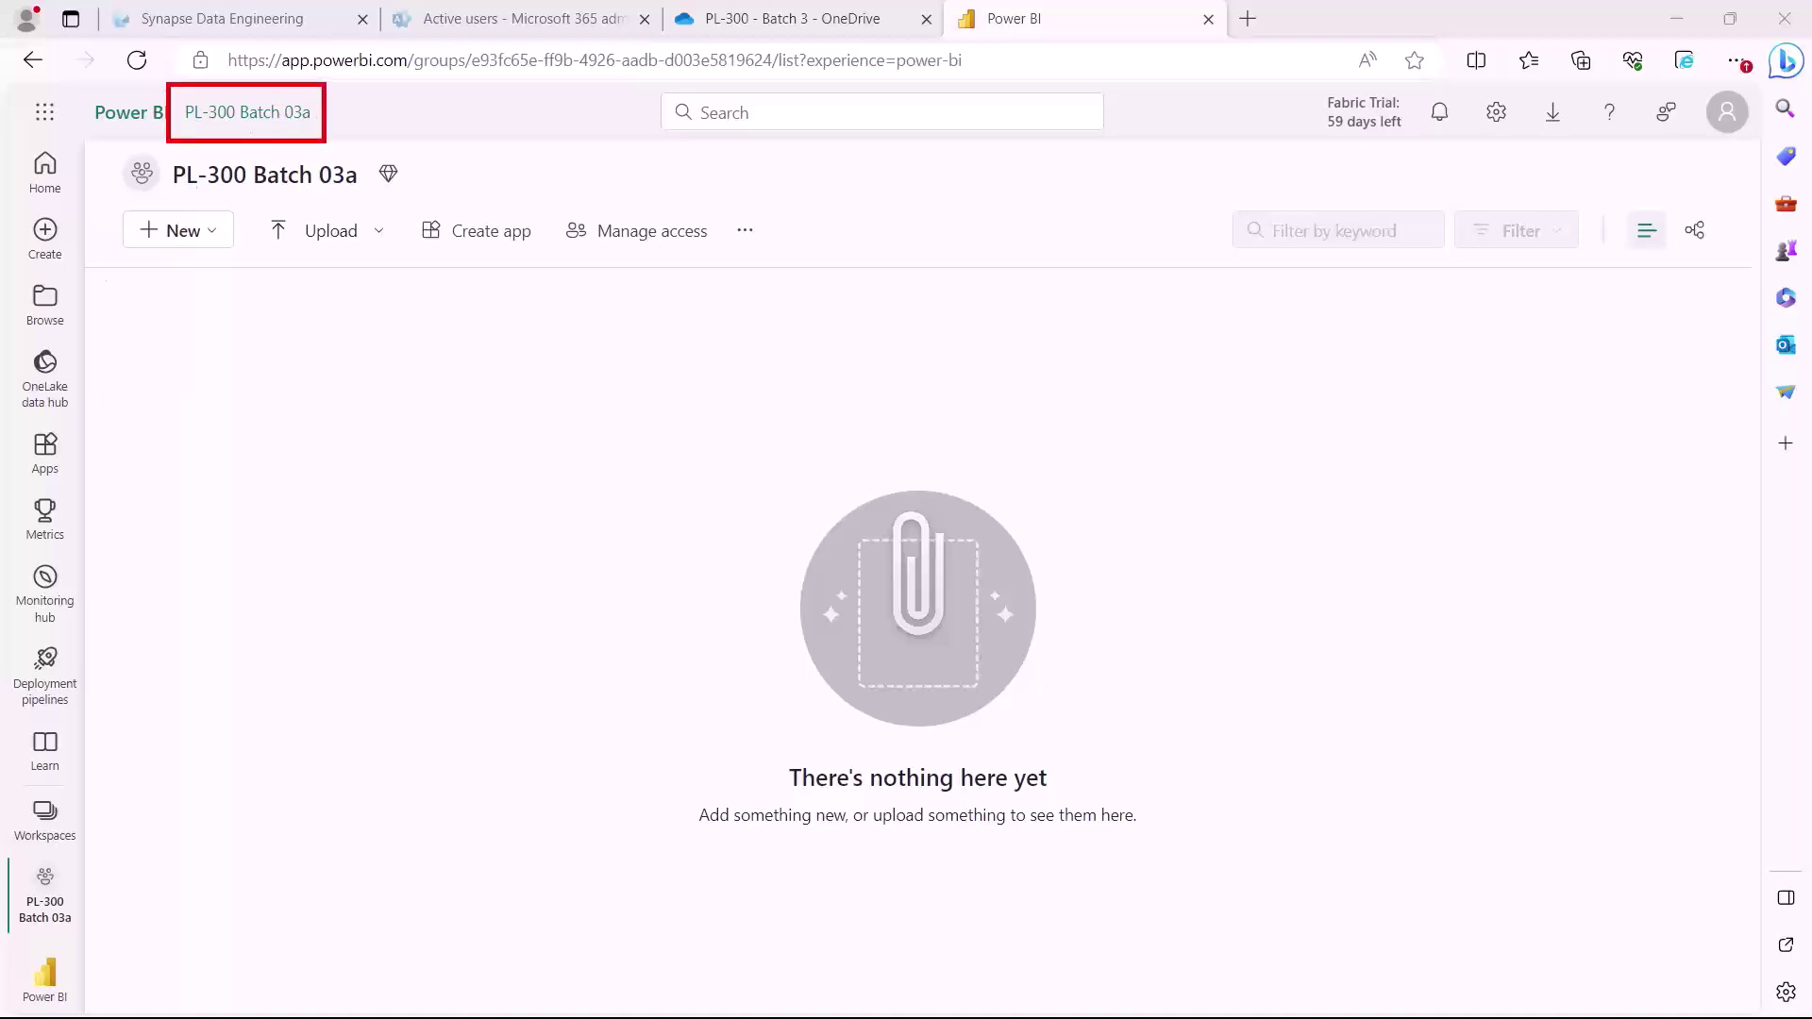
mouse_move(94, 146)
left_mouse_down()
mouse_move(249, 187)
mouse_move(451, 205)
left_mouse_up()
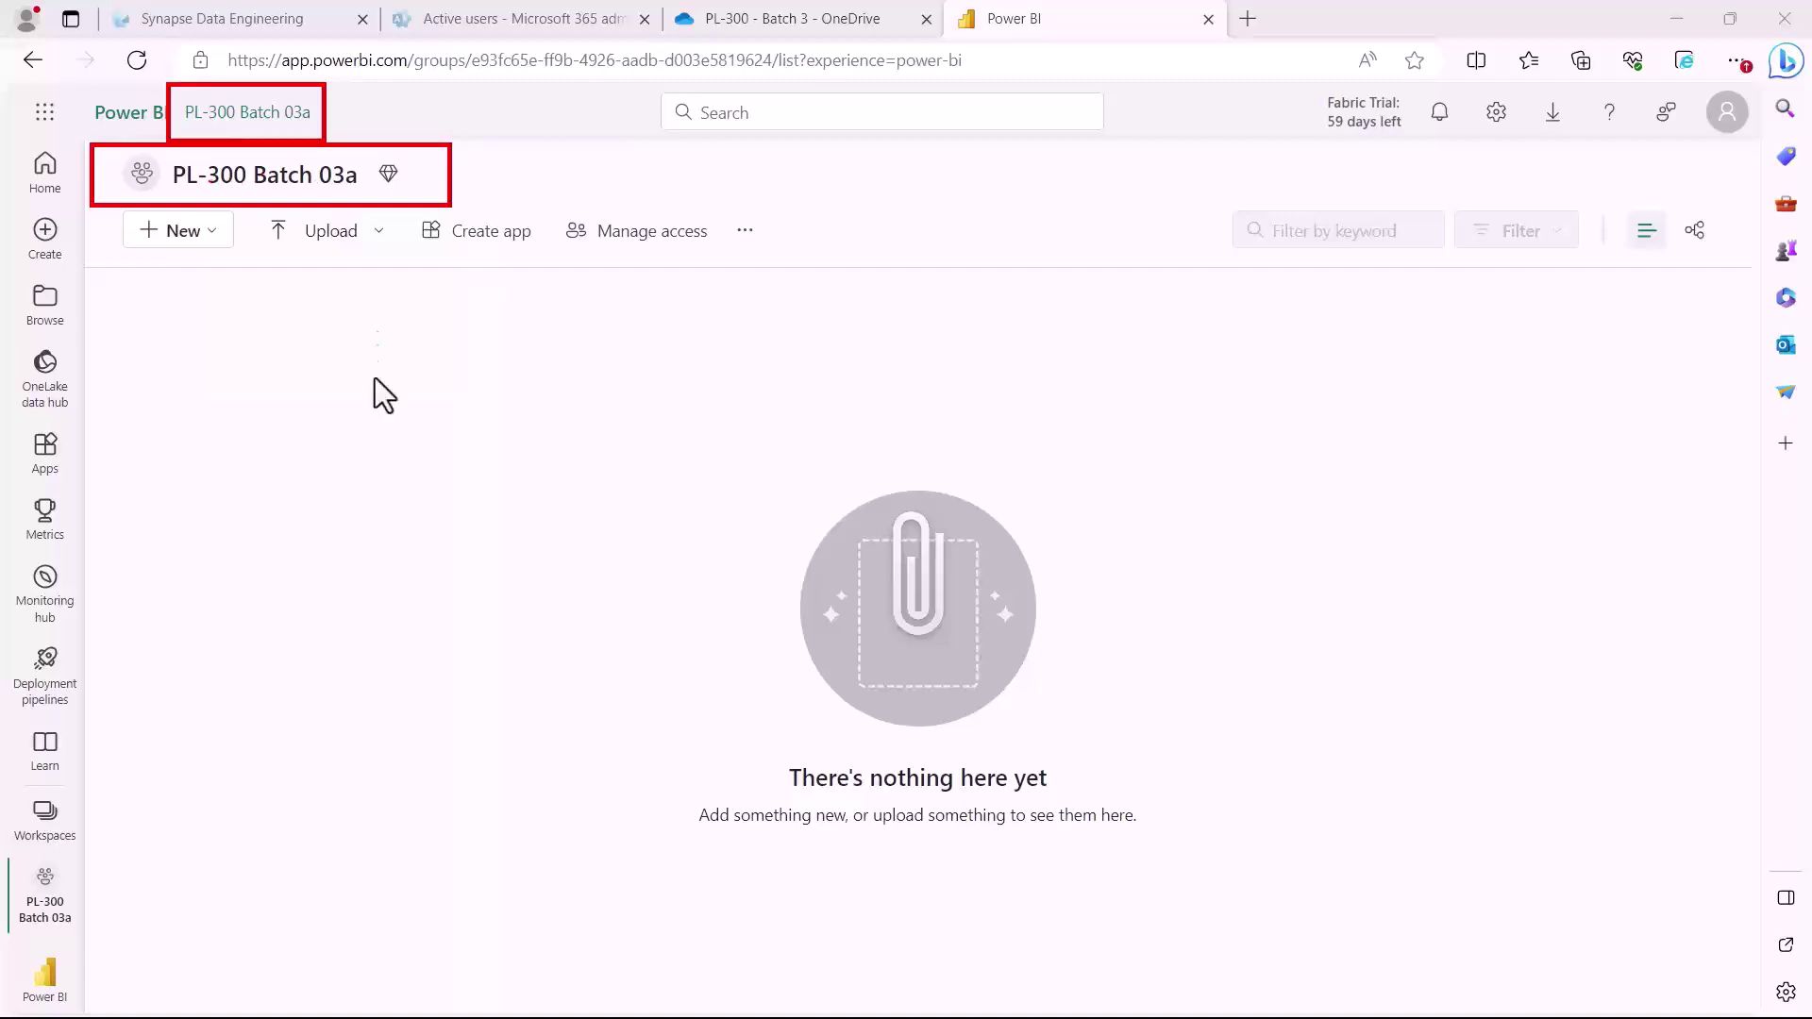
- Look through the item types that can be created in the PL-300 Batch 03a workspace, including dataflow and datamart options
left_click(215, 237)
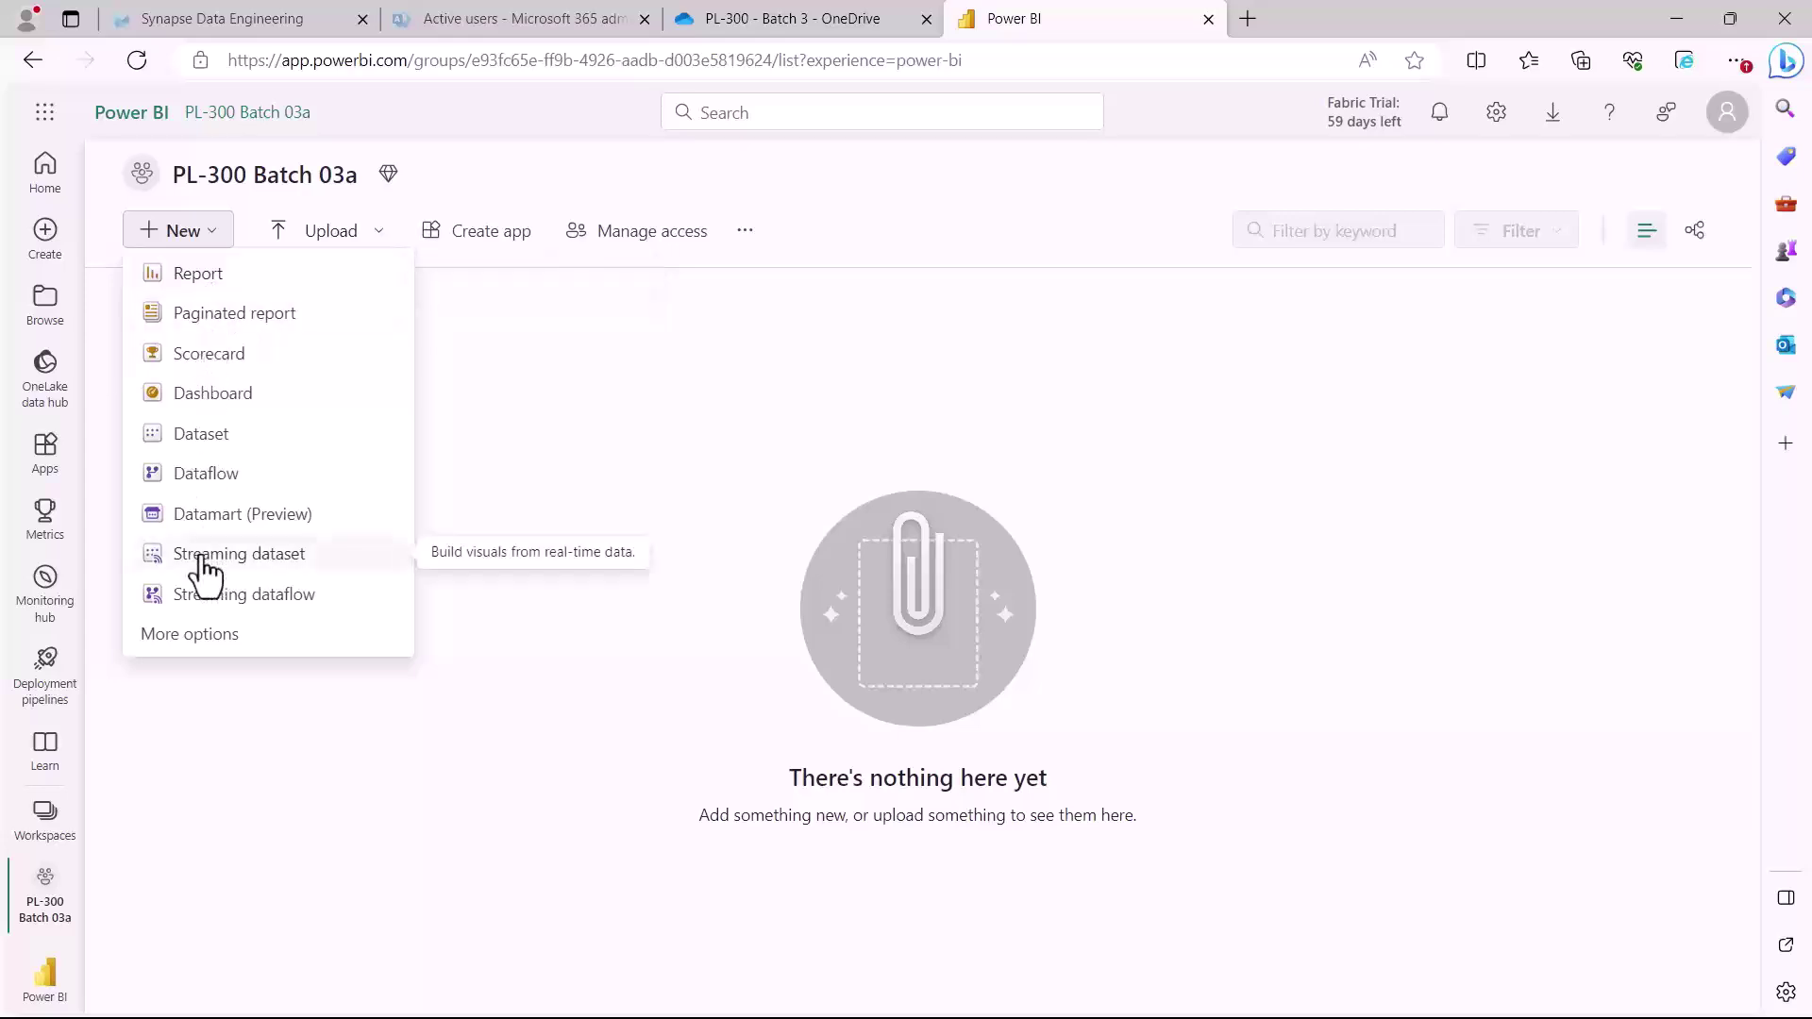
mouse_move(121, 452)
left_mouse_down()
mouse_move(312, 518)
mouse_move(412, 623)
left_mouse_up()
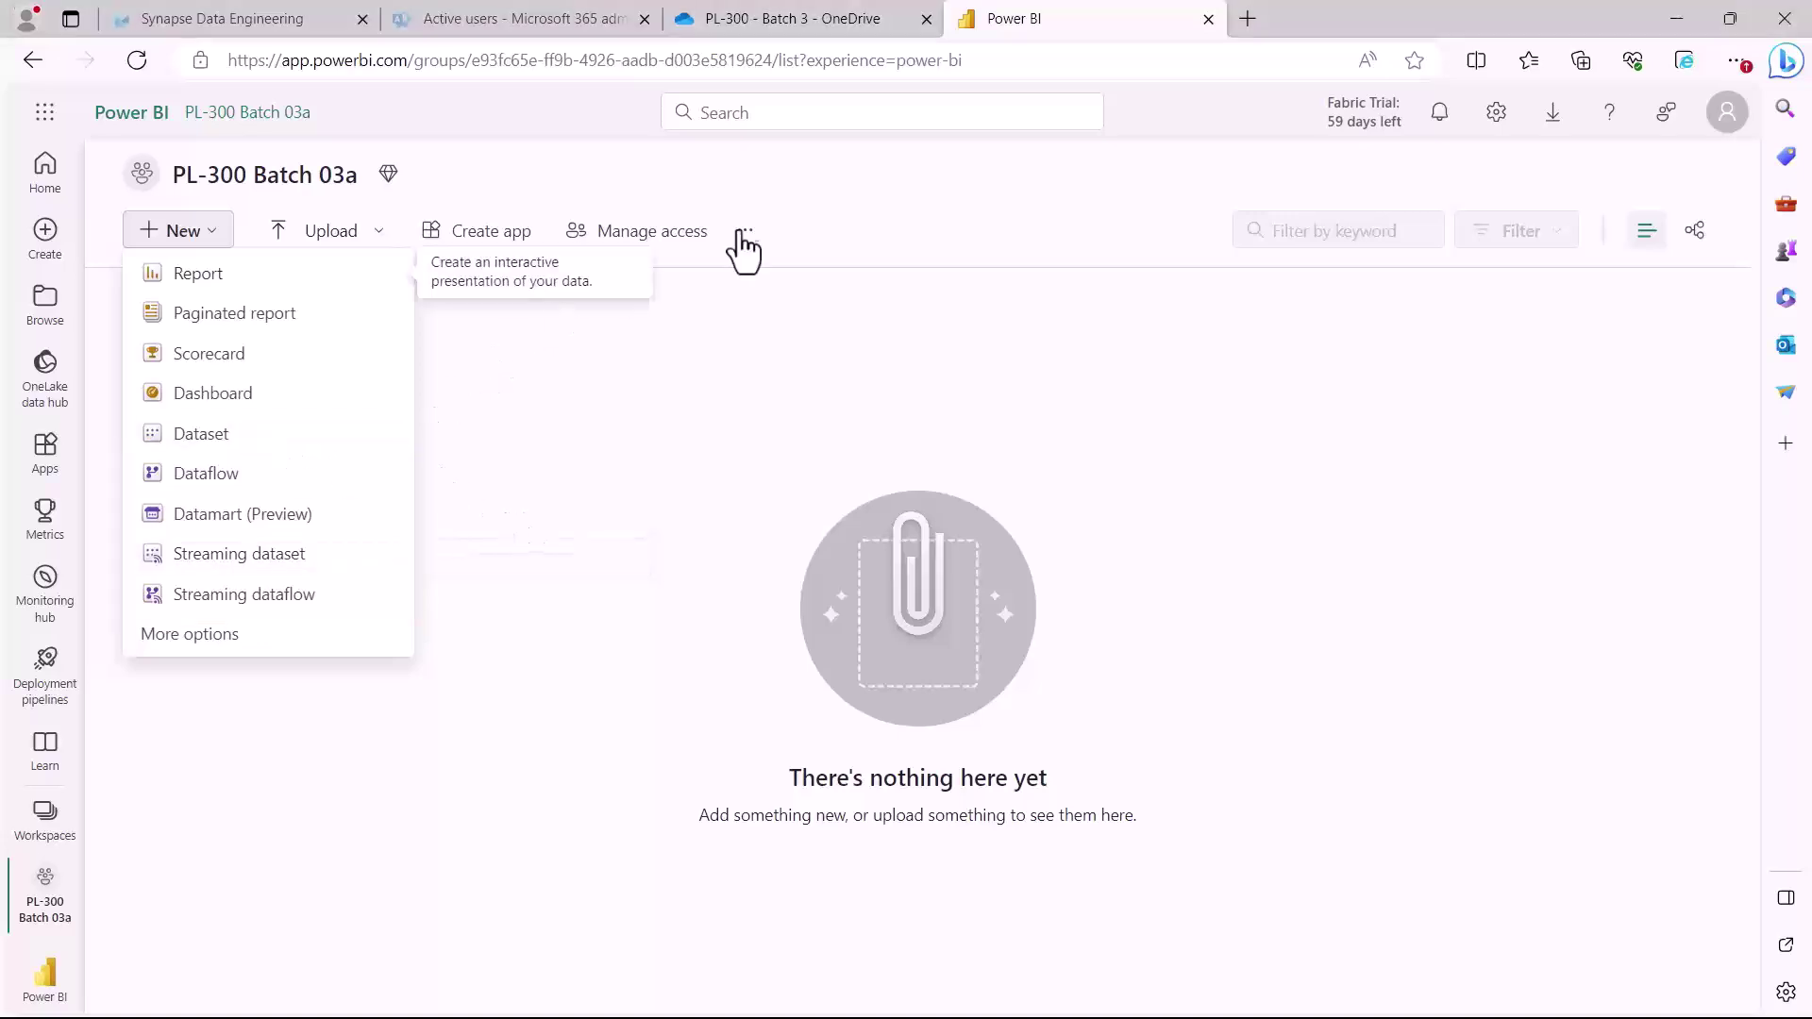
left_click(847, 193)
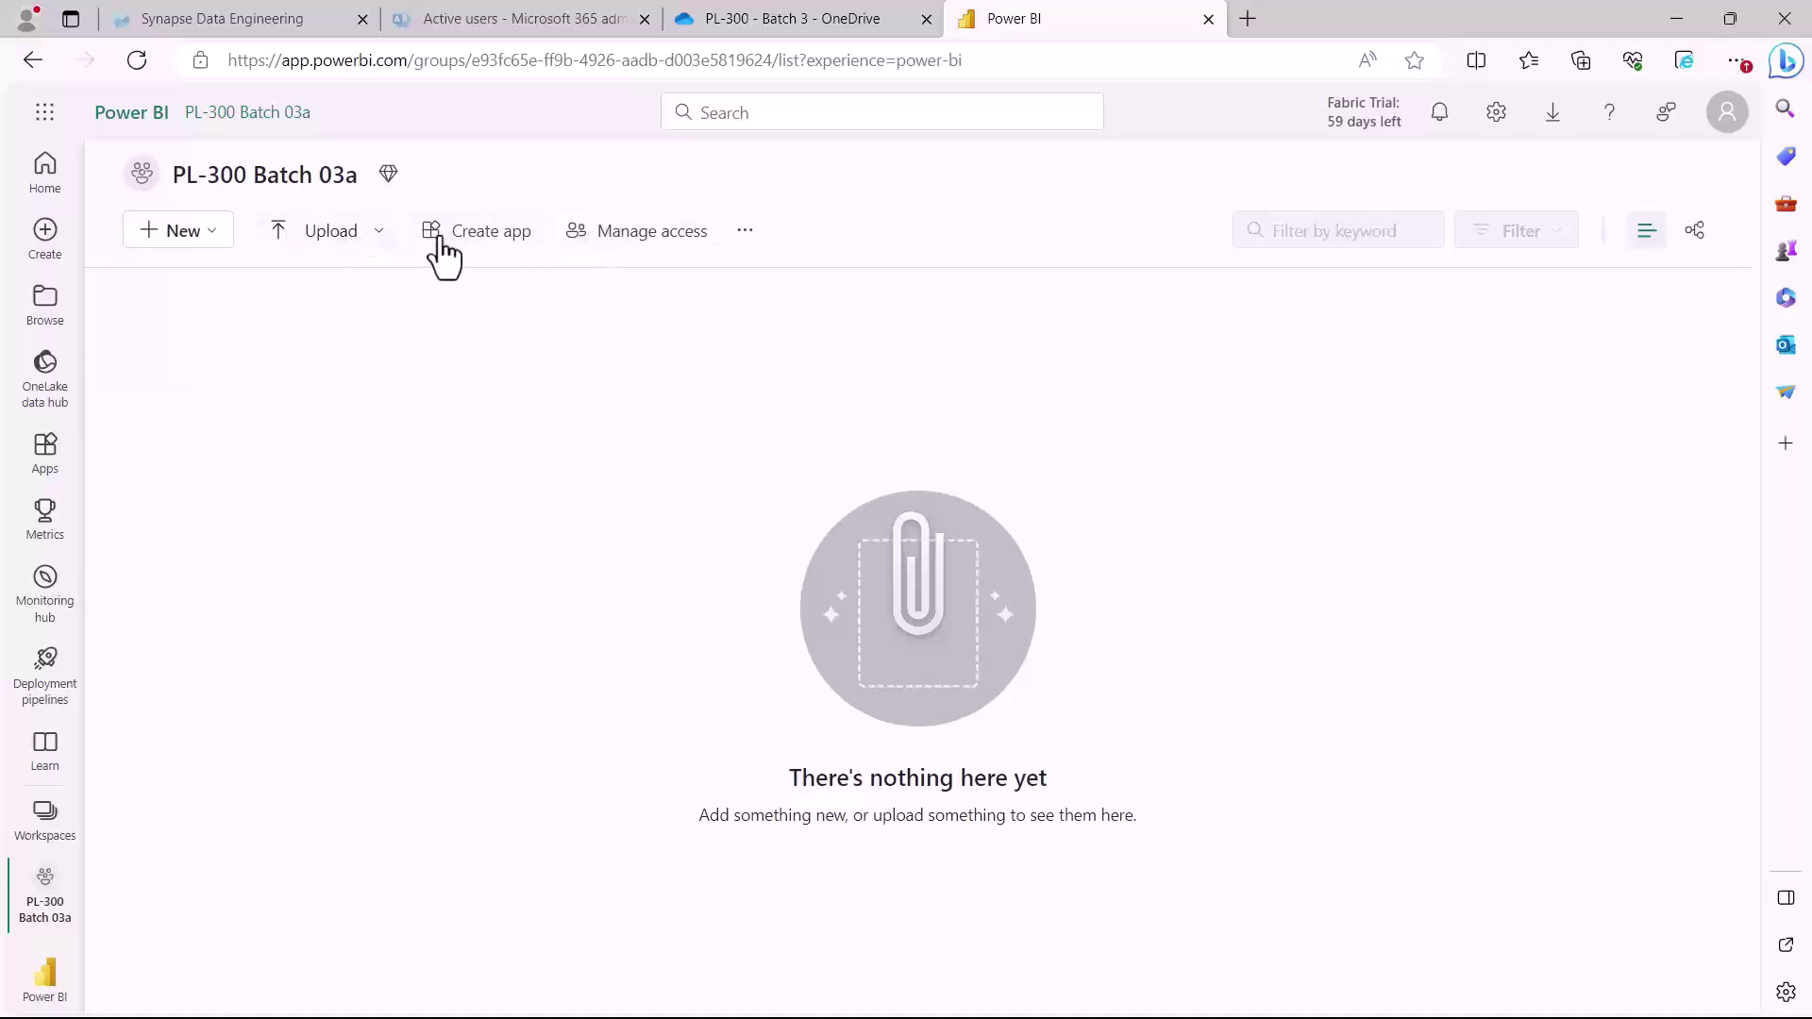
- View the workspace's access management settings and the available sources for uploading files
left_click(653, 236)
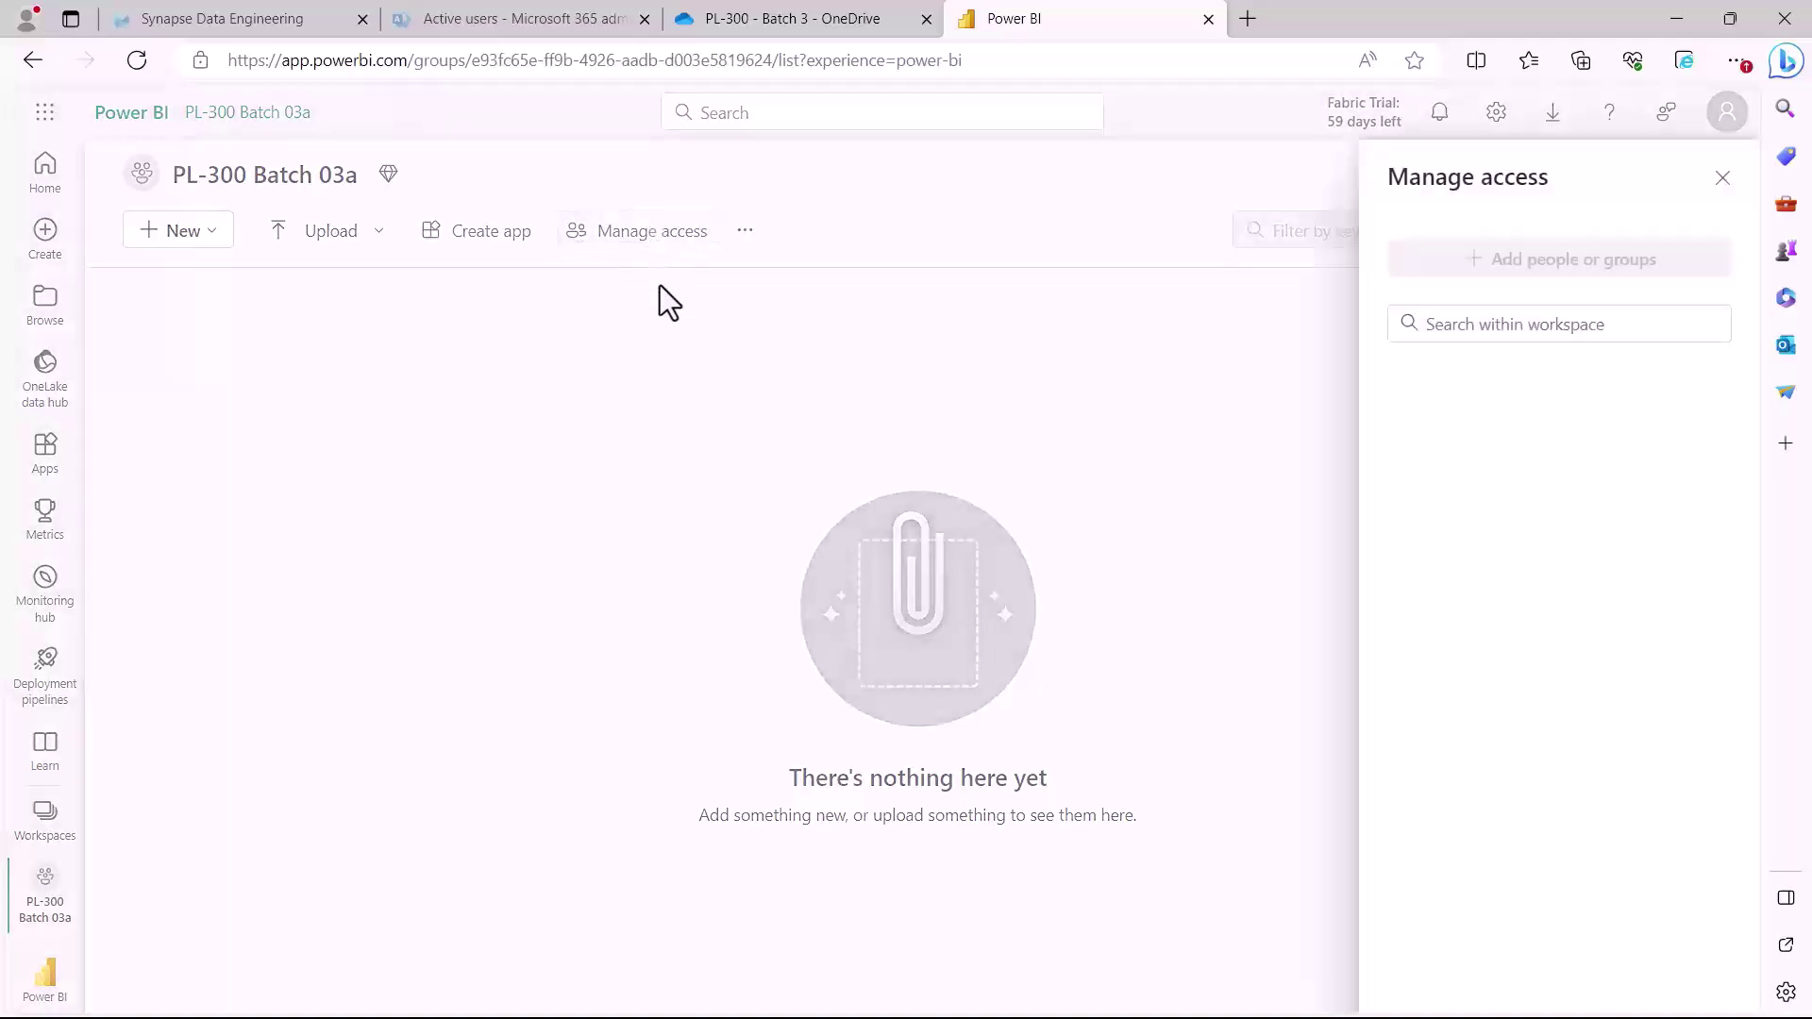
left_click(1723, 182)
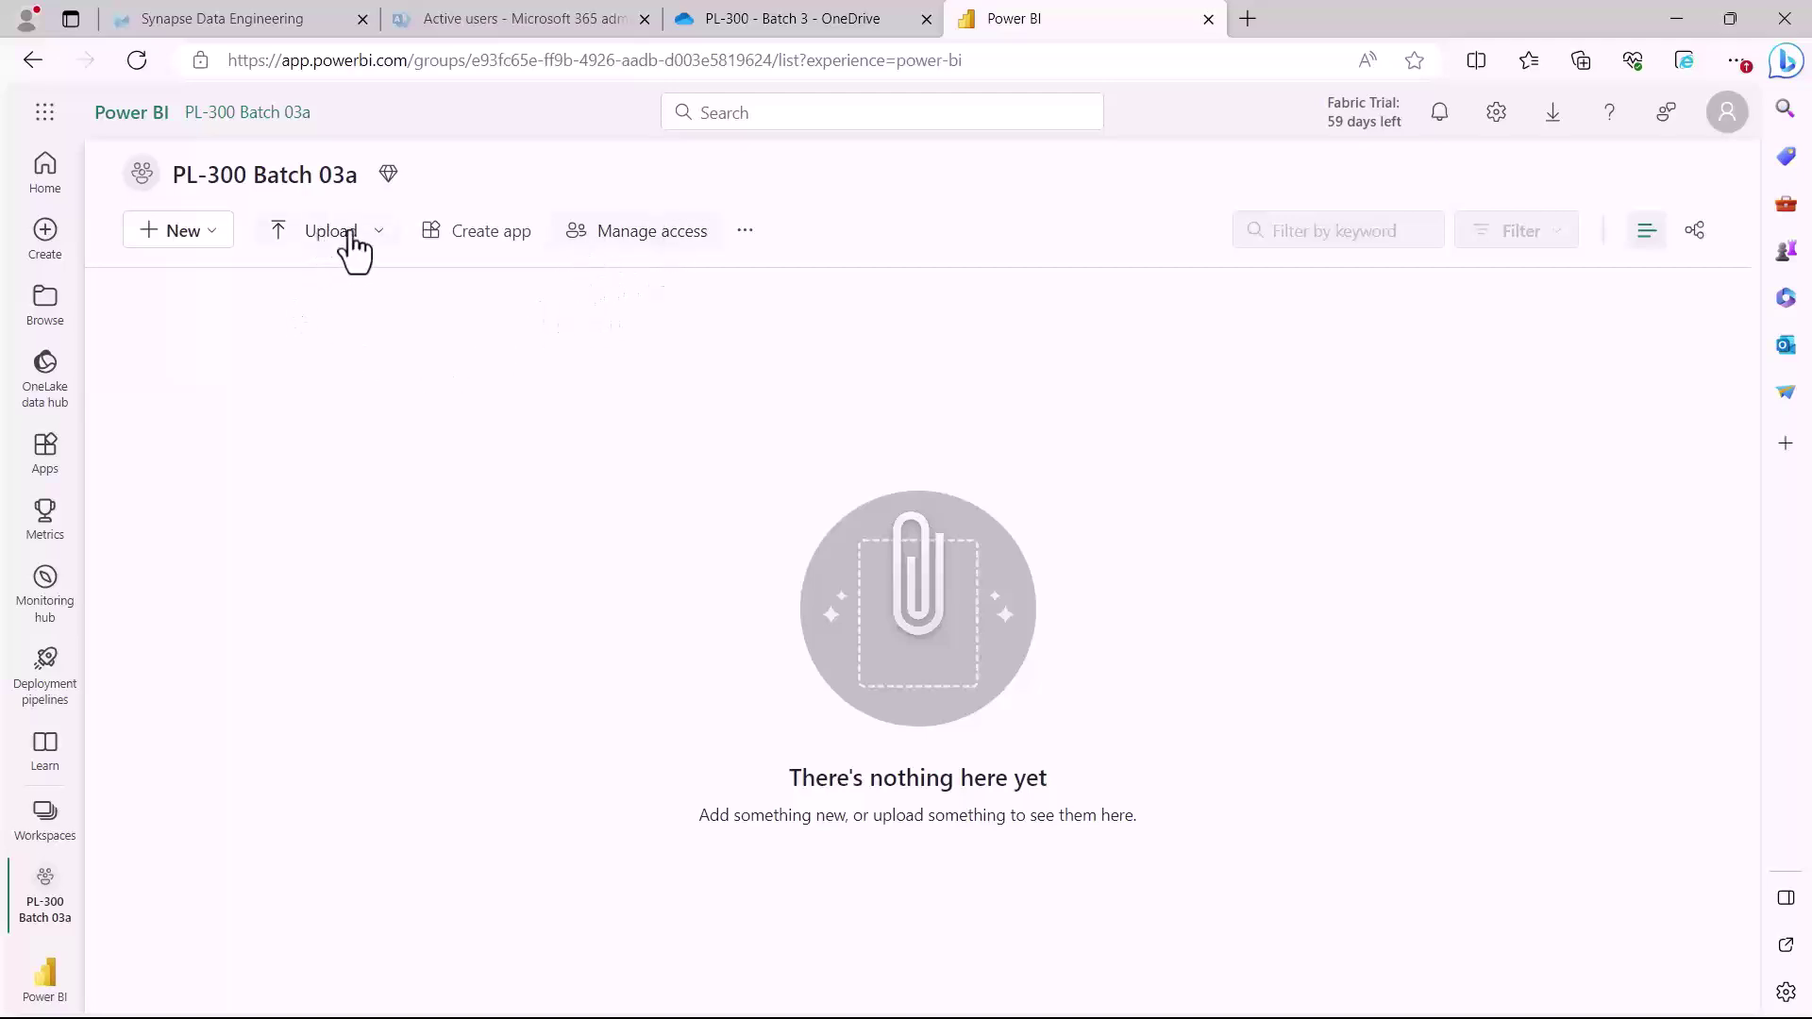
left_click(379, 238)
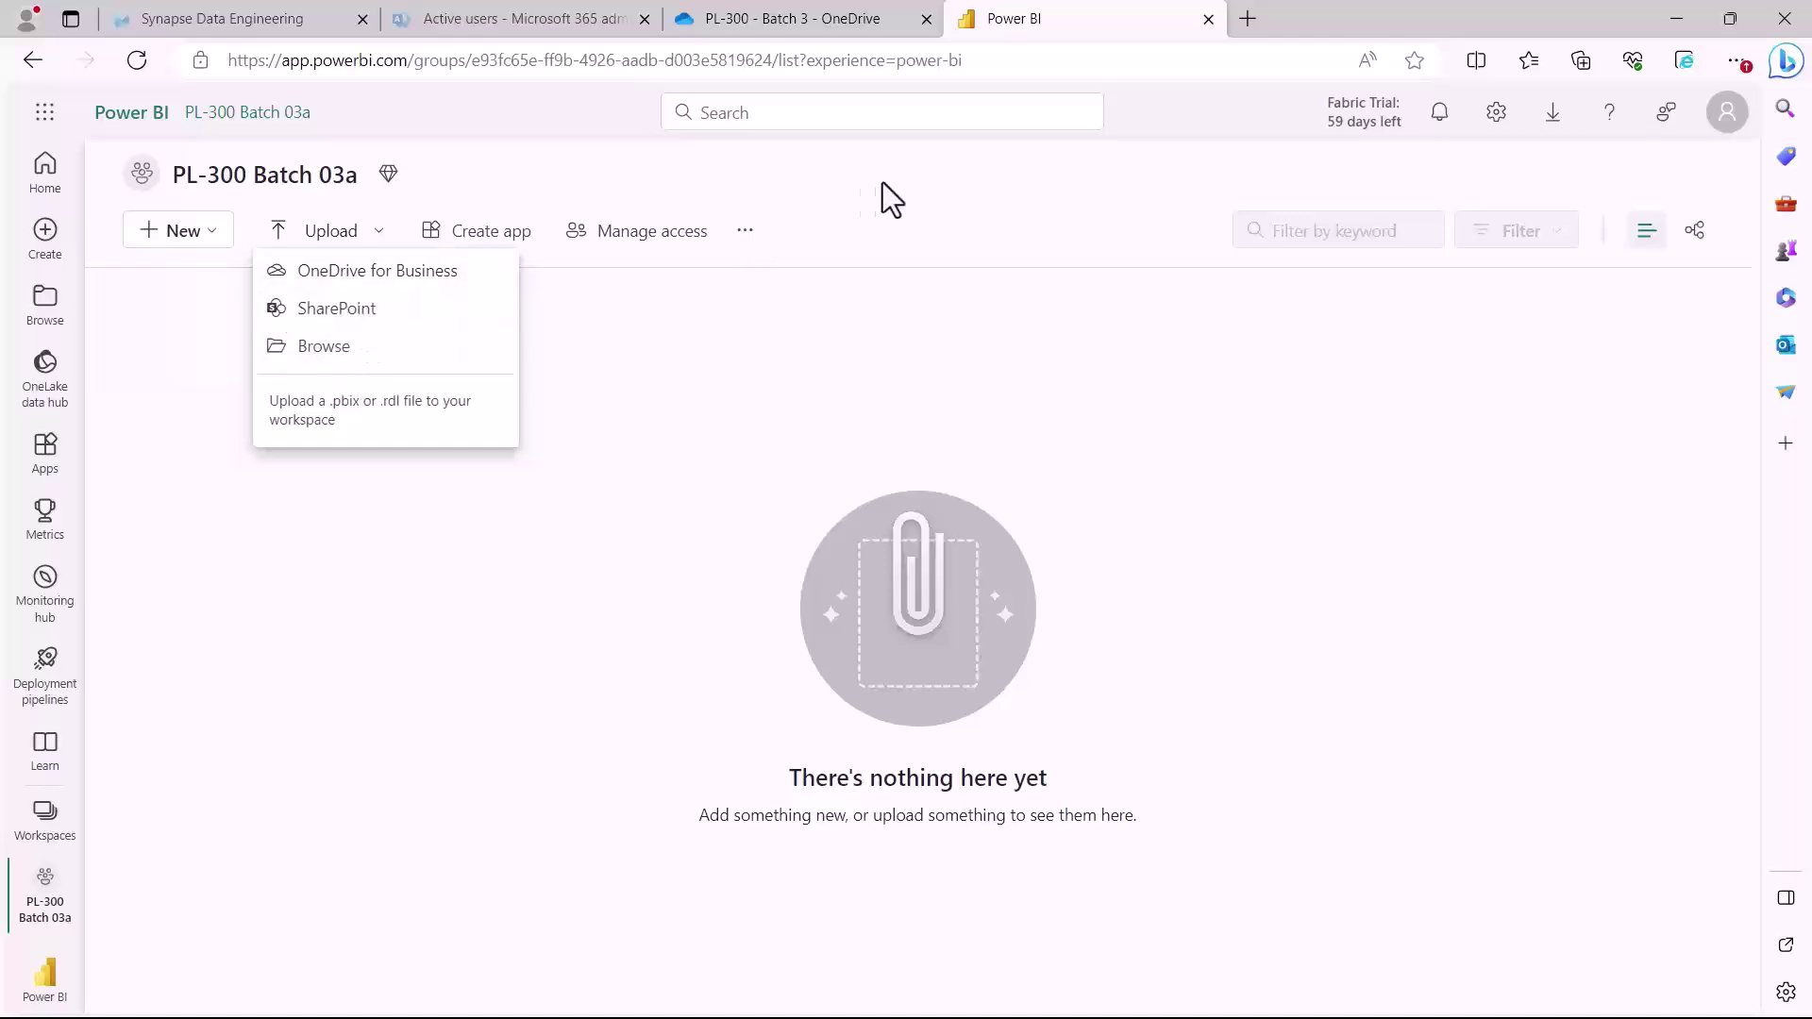
left_click(489, 260)
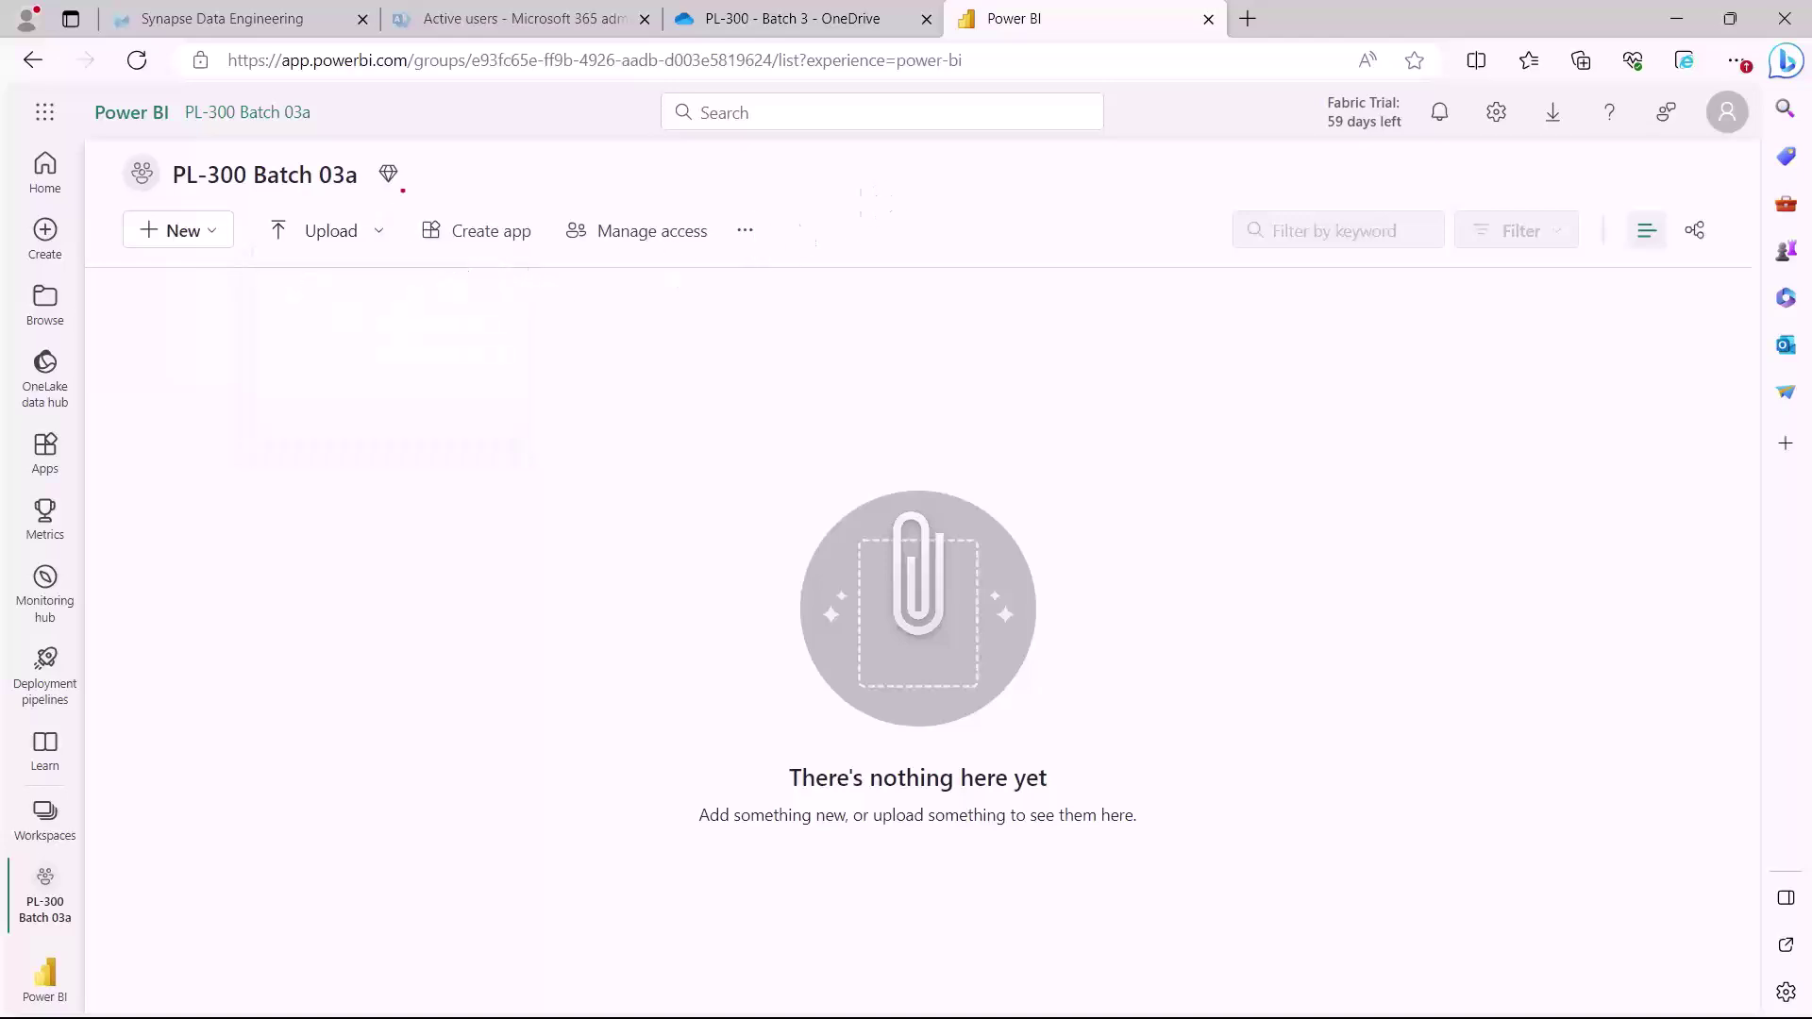
left_click_drag(403, 194, 465, 249)
left_click_drag(403, 200, 559, 265)
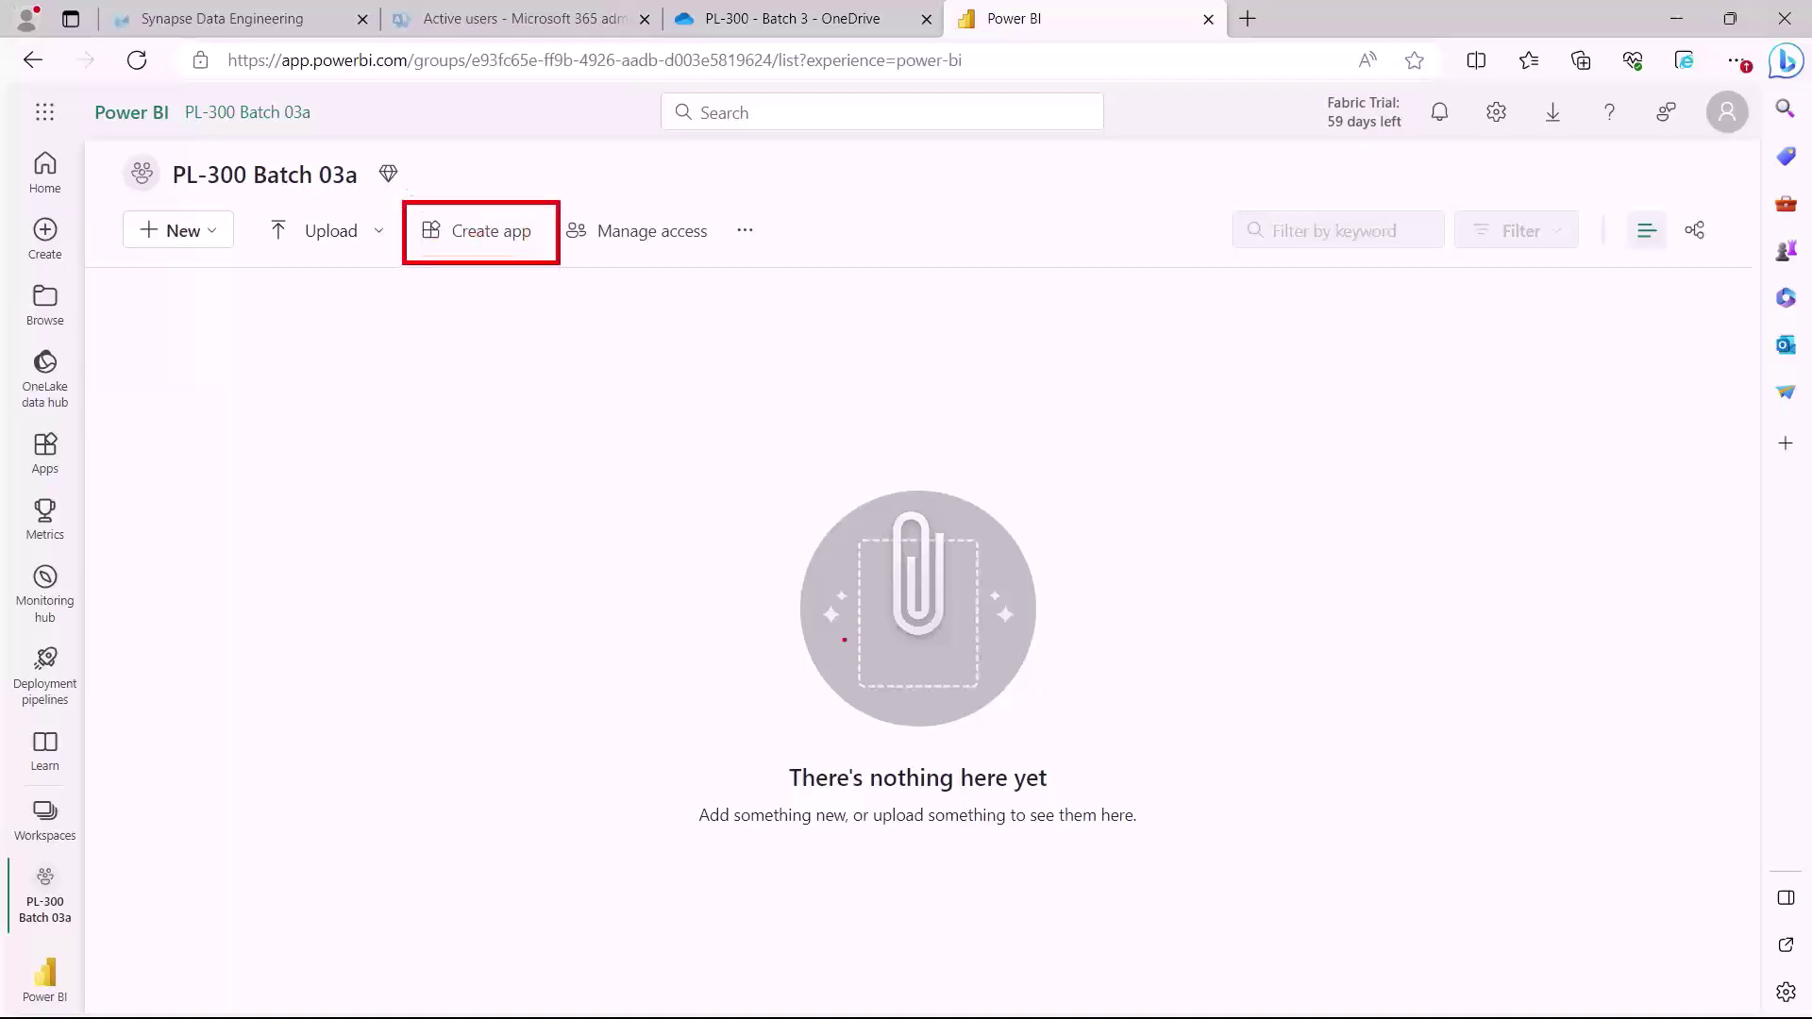